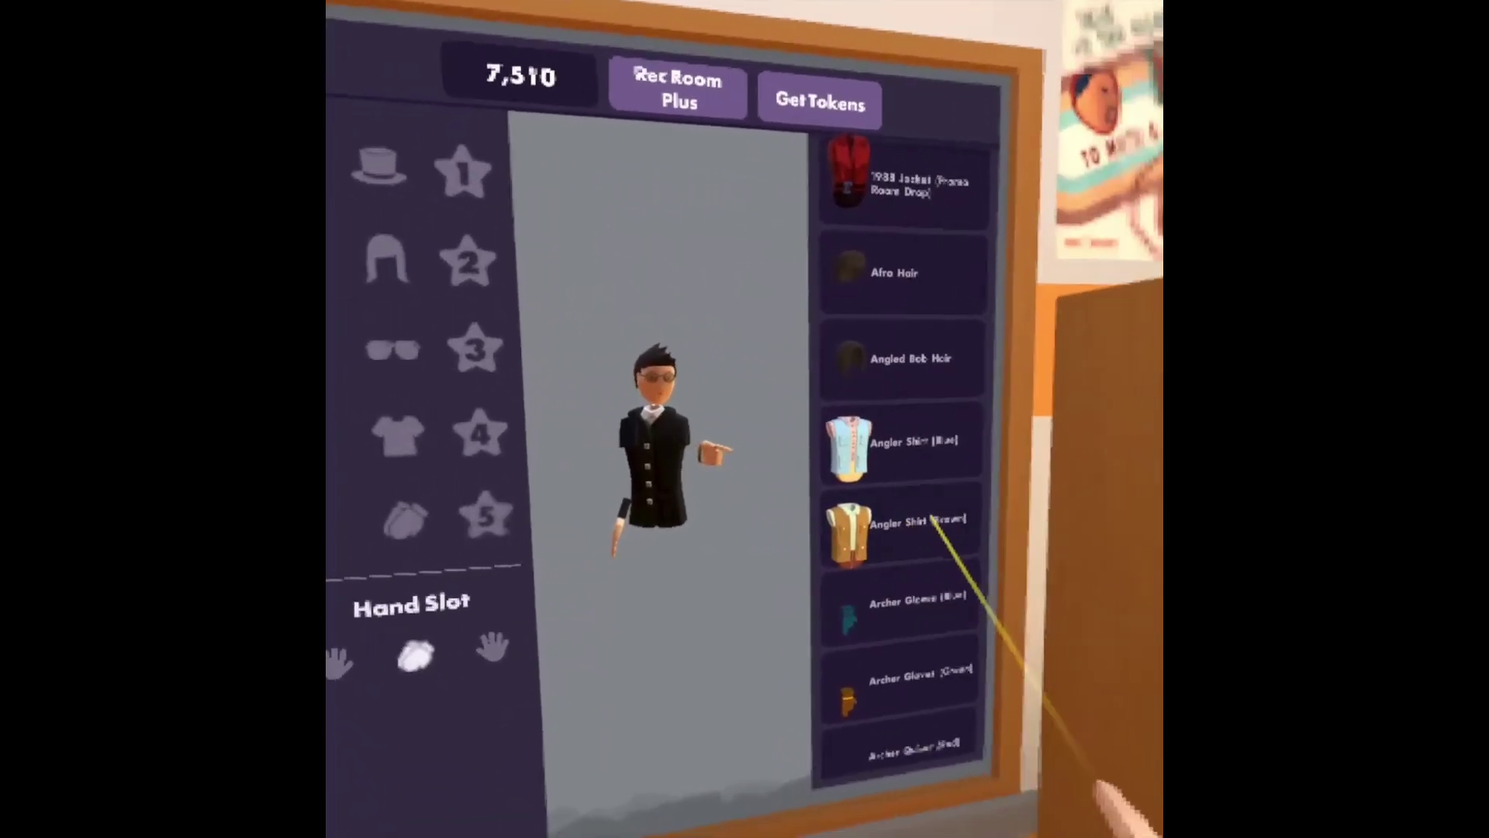
# - Try on the brown Angler Shirt and dress the avatar in the 1988 Jacket instead
pyautogui.click(930, 521)
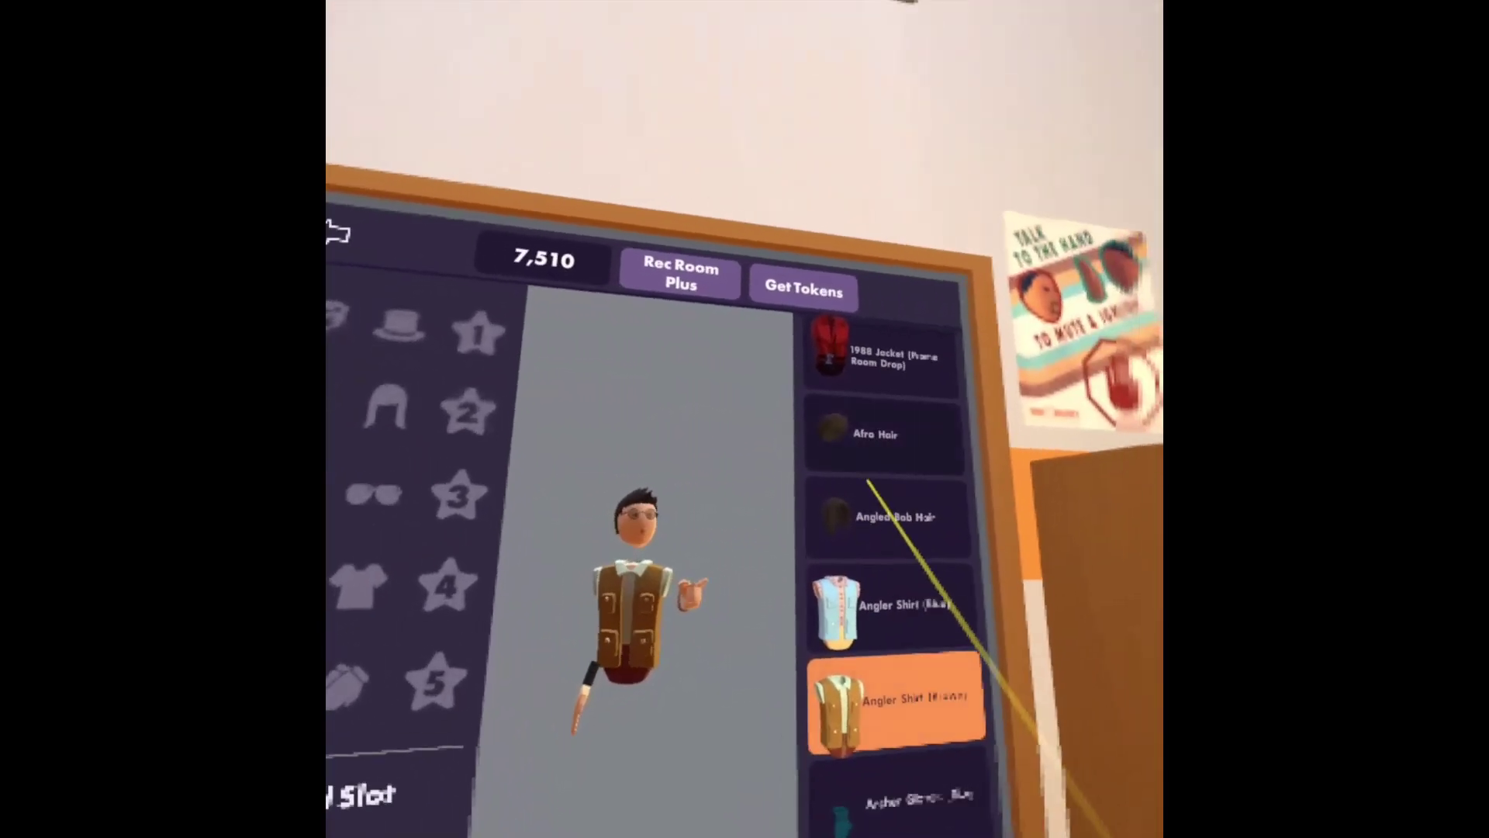
pyautogui.click(857, 372)
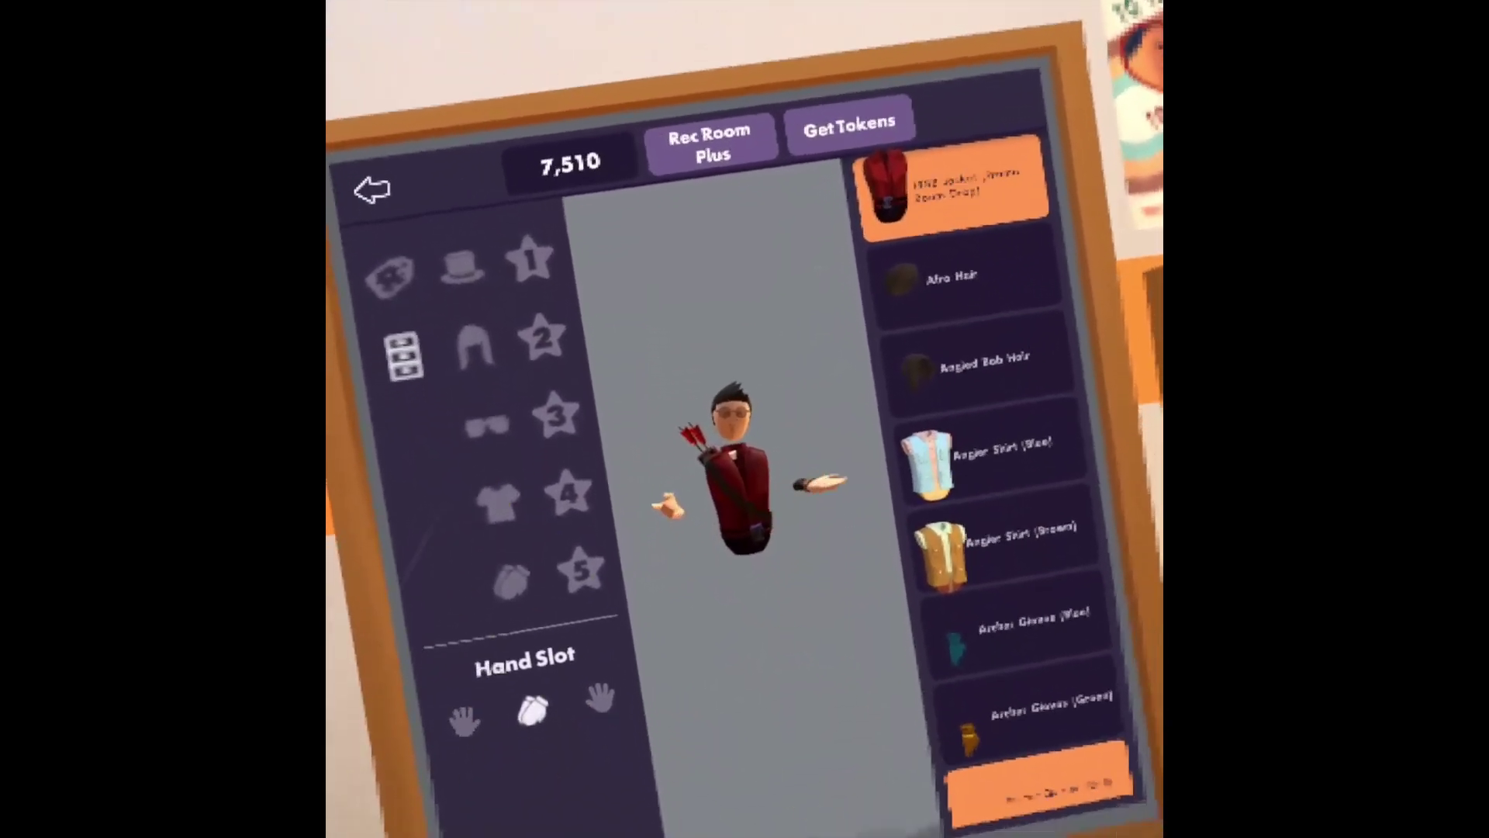
# - Browse the base rooms available for creating a new room and choose the Park template
pyautogui.click(706, 722)
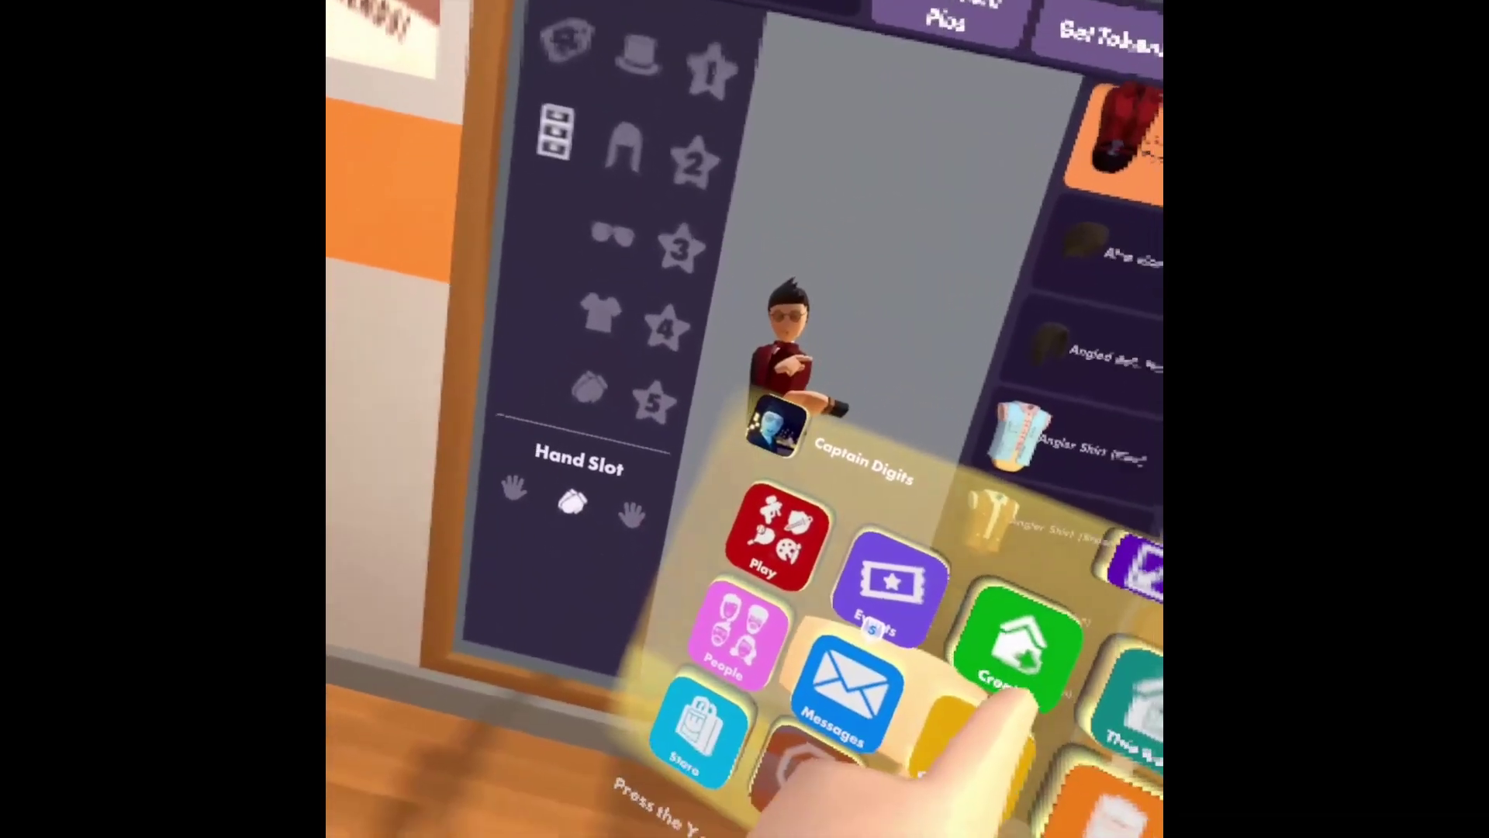
pyautogui.click(1039, 721)
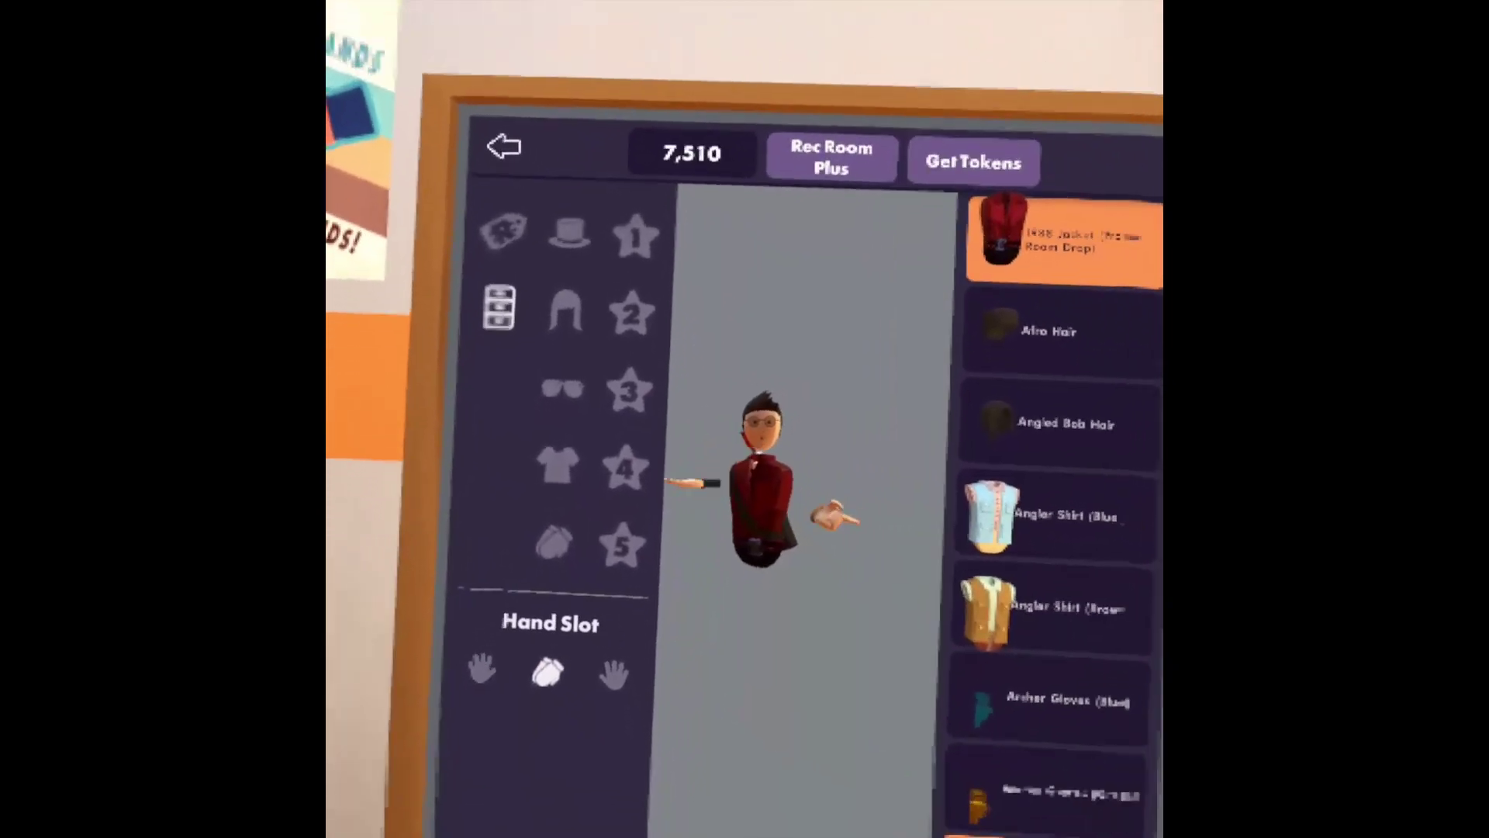
pyautogui.click(1054, 785)
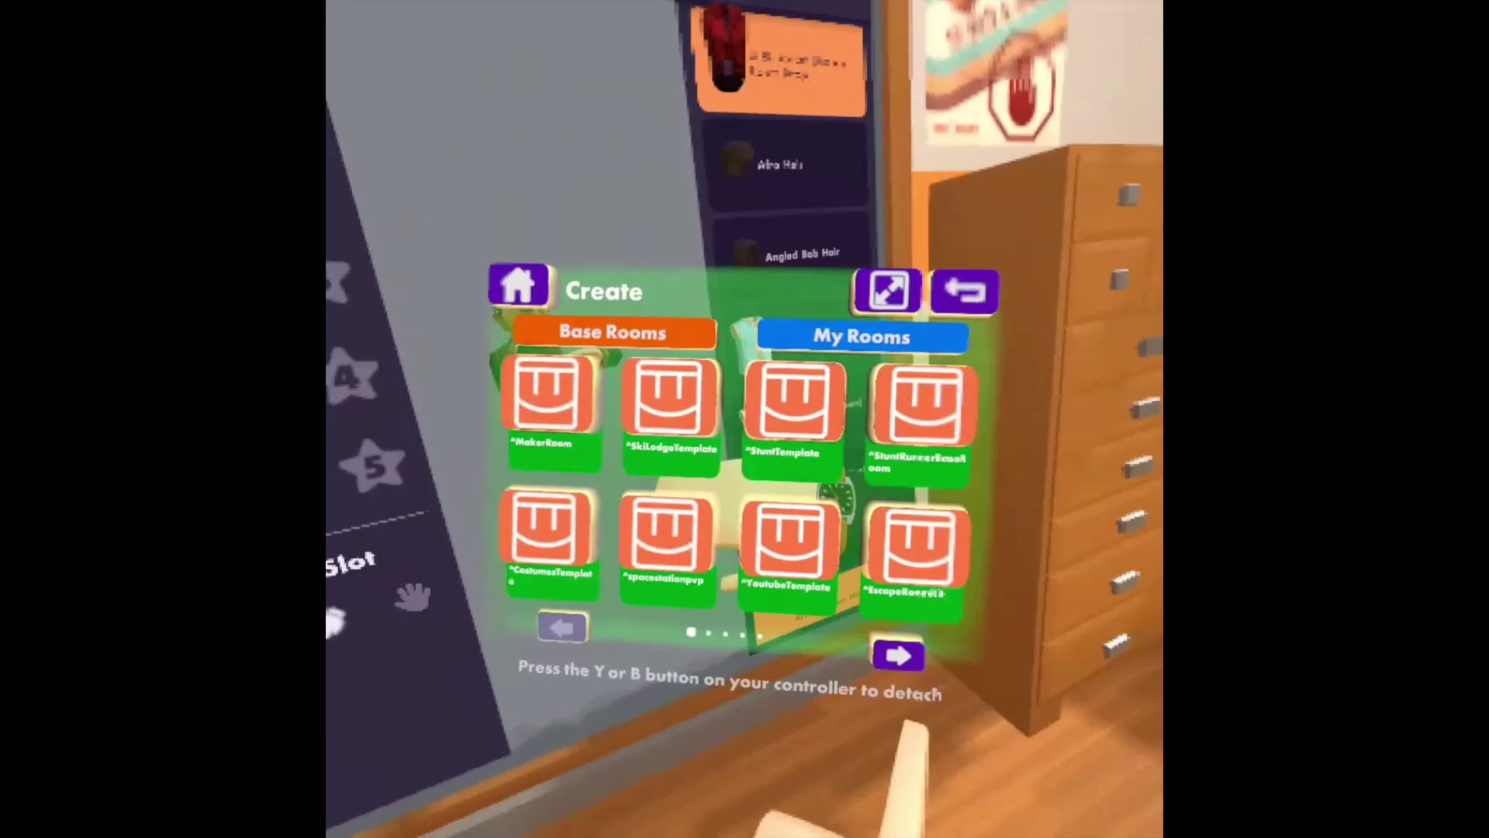
pyautogui.click(907, 663)
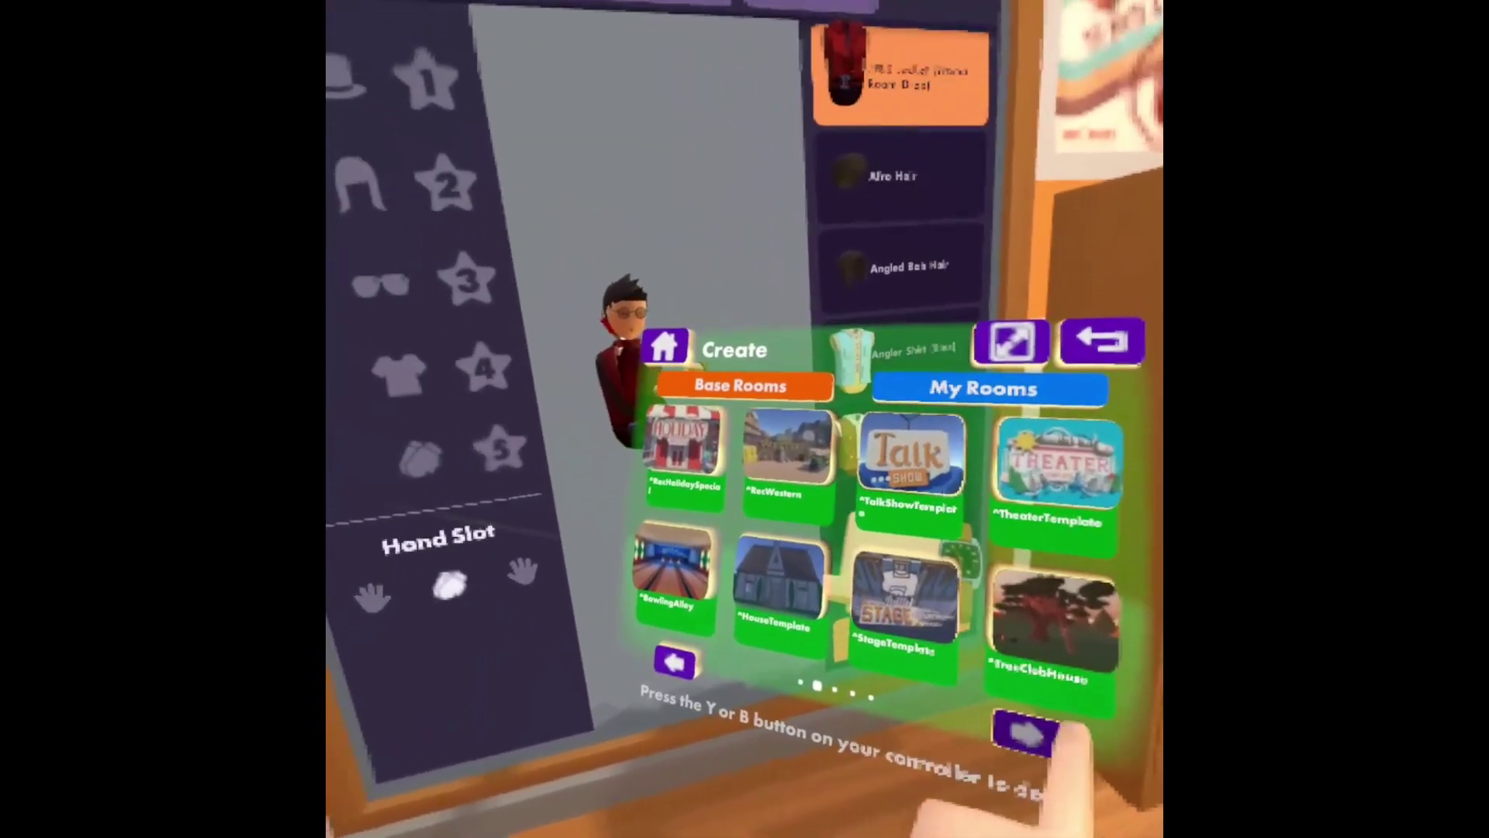
pyautogui.click(1028, 733)
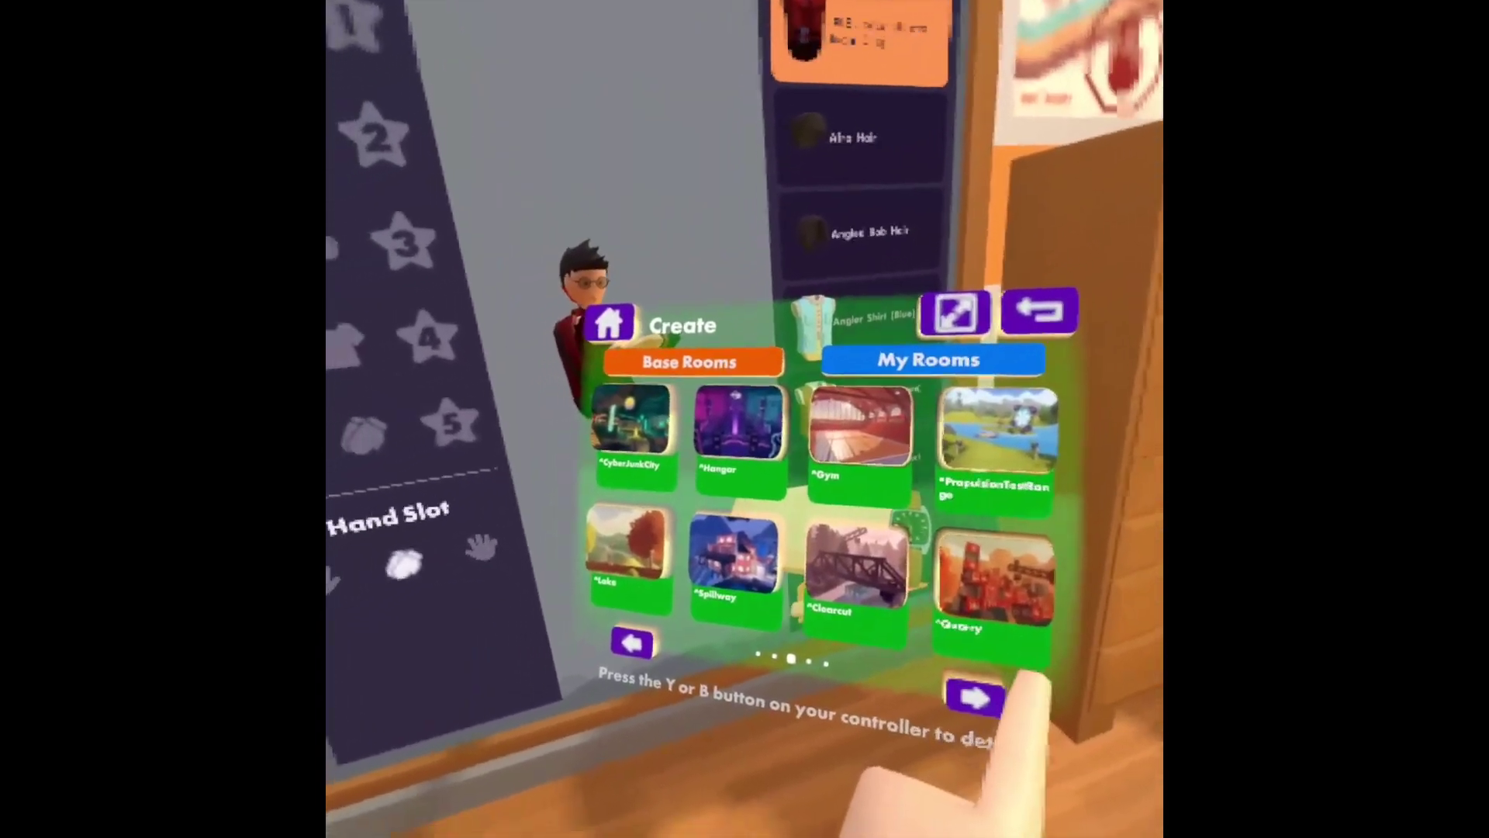
pyautogui.click(1030, 700)
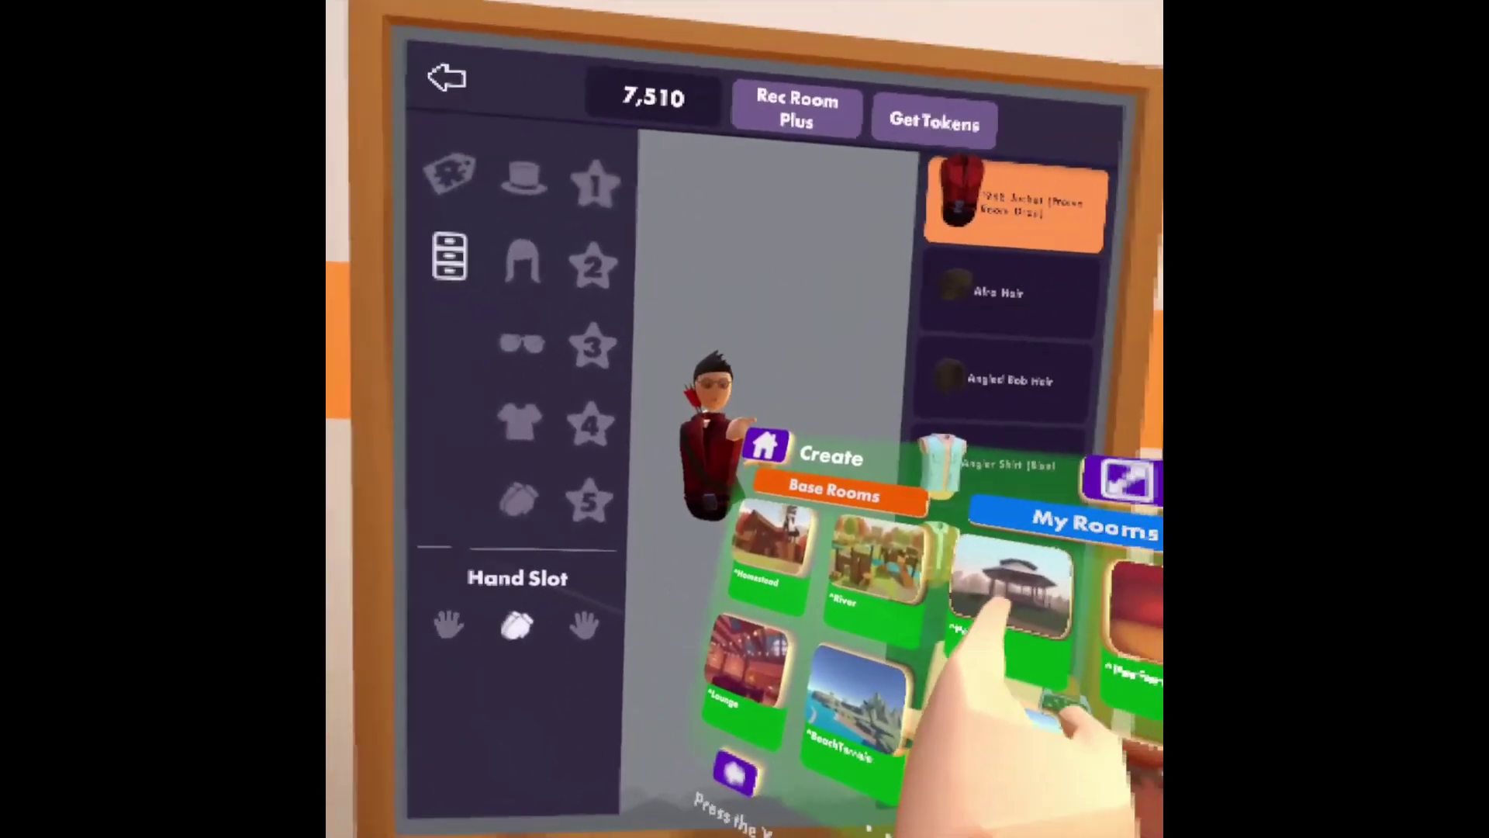
pyautogui.click(1000, 605)
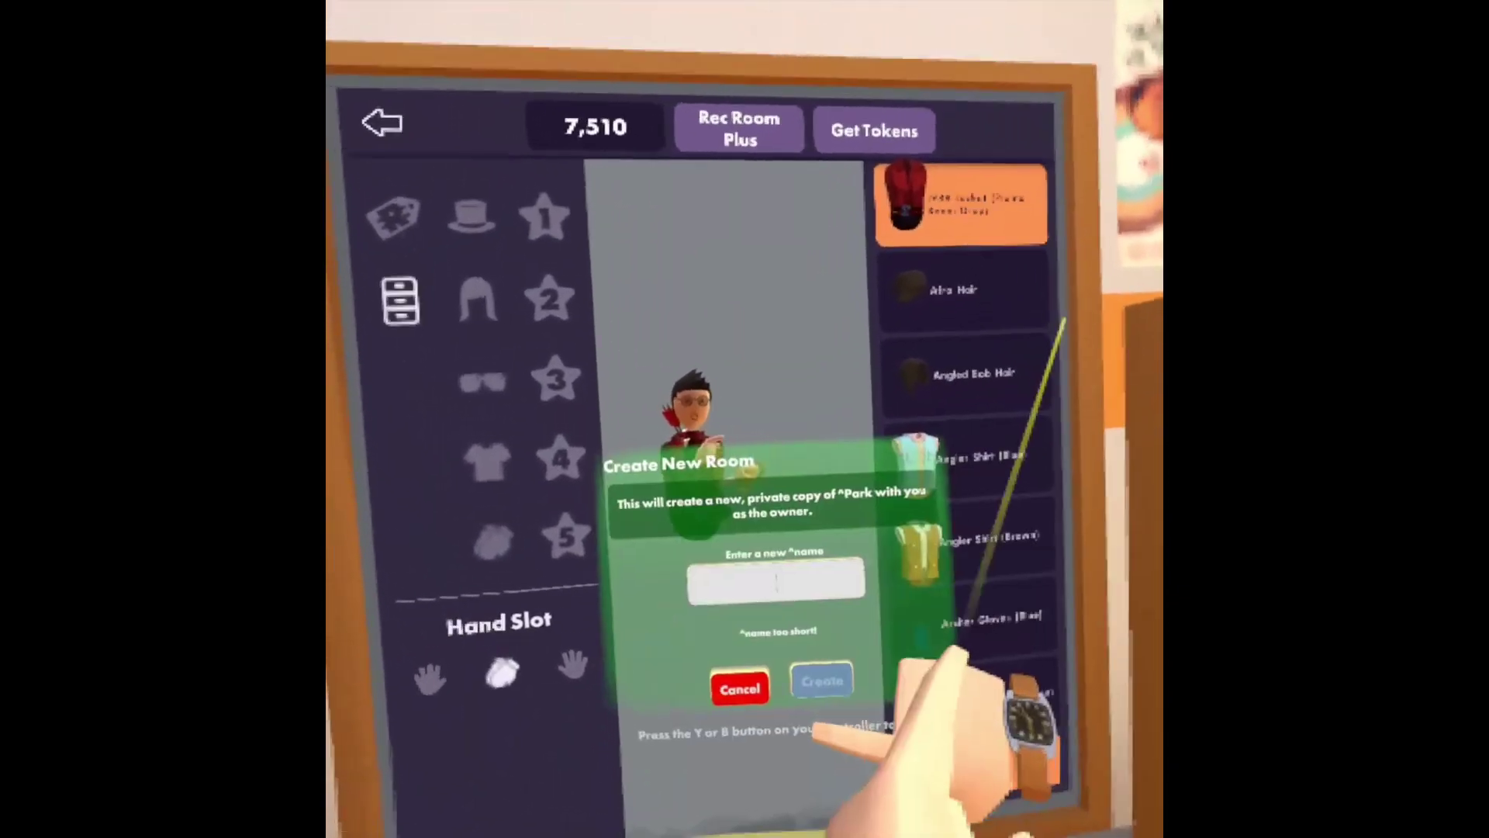
# - Name the private Park copy "parkexample" followed by the creator's handle, and create the room
pyautogui.click(775, 580)
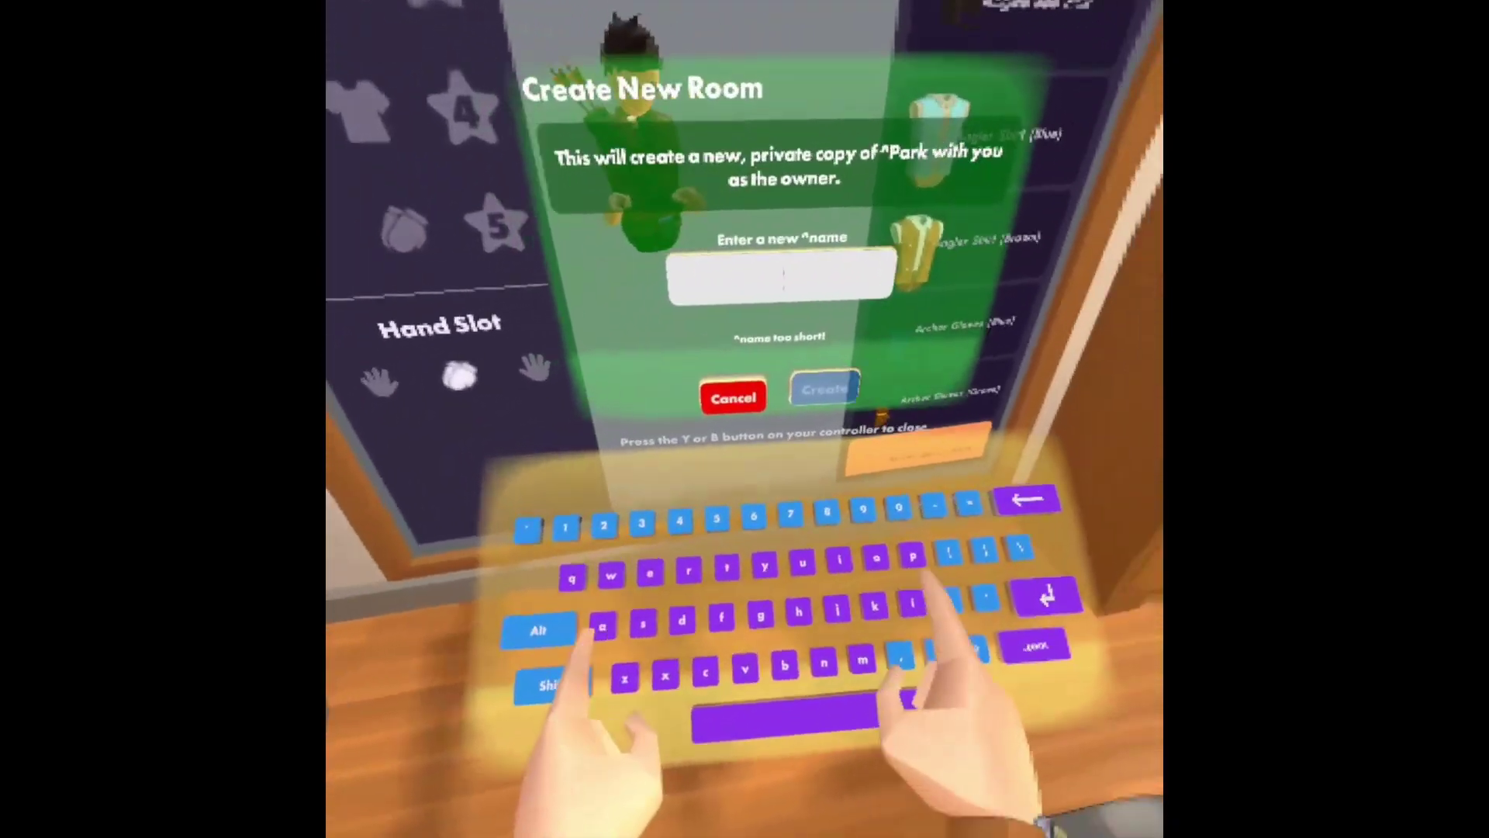
pyautogui.write('park')
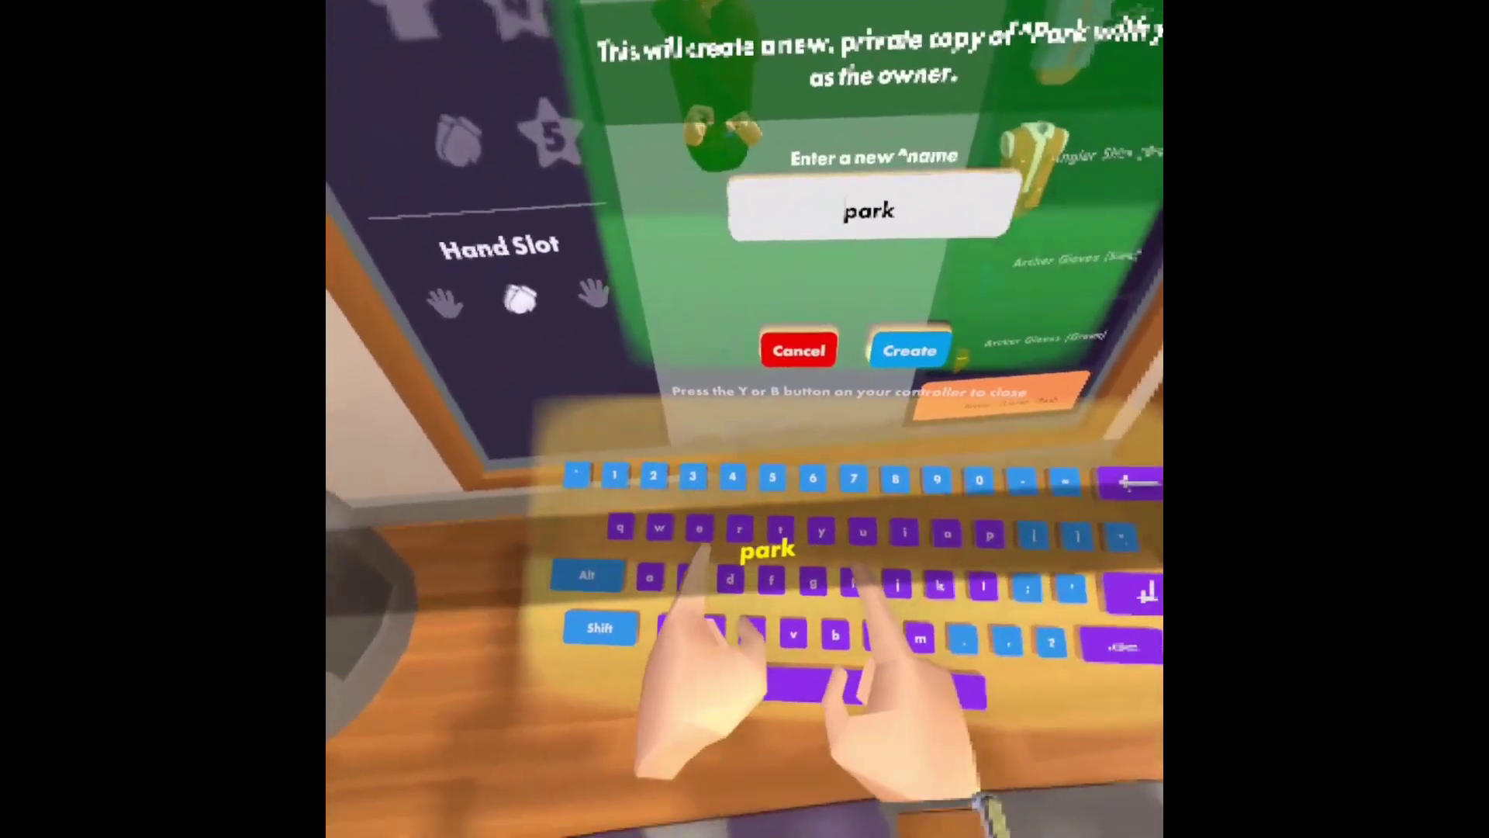
pyautogui.write('examplevrco')
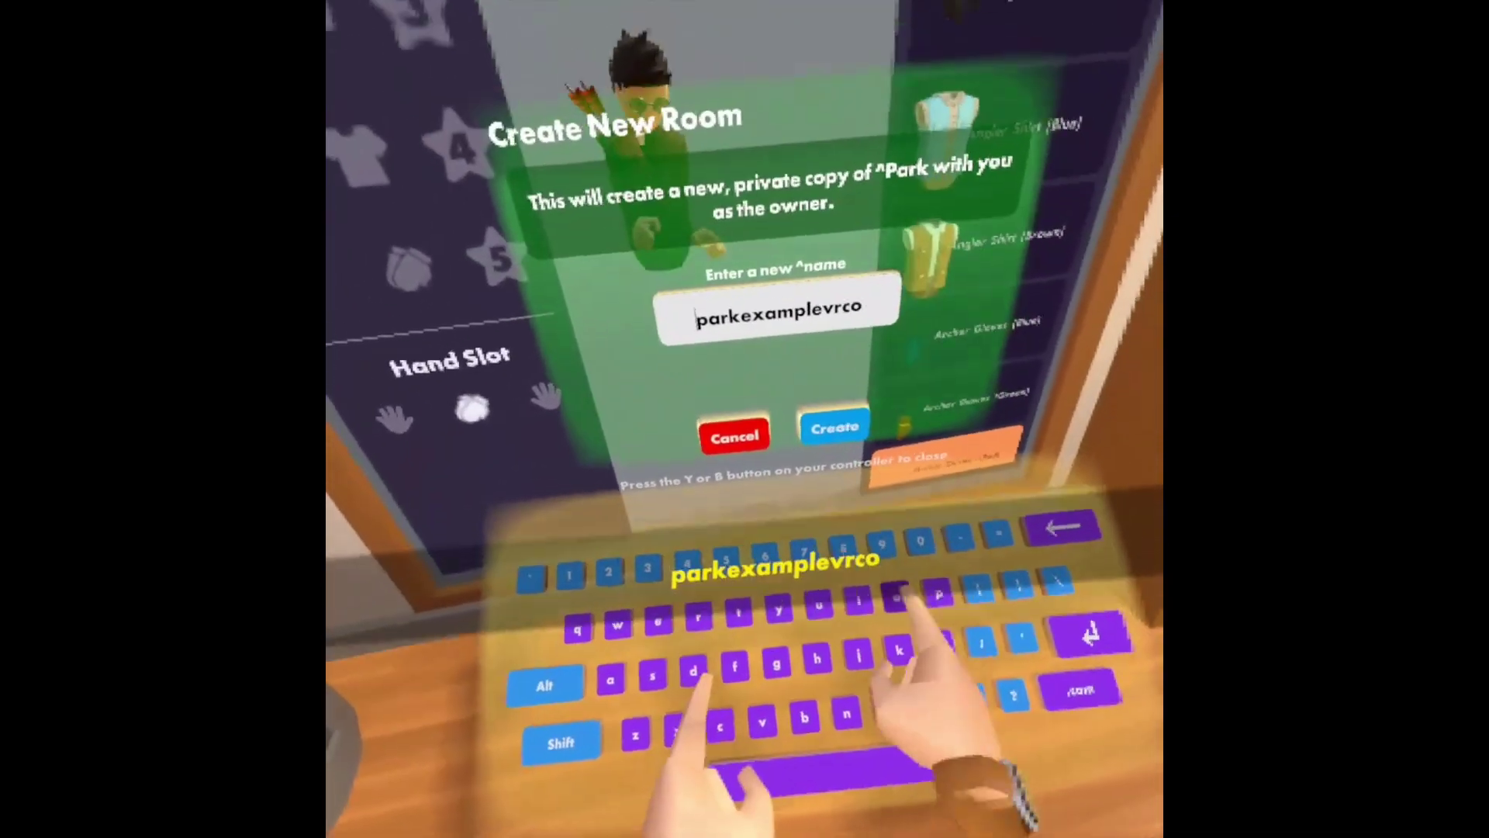
pyautogui.write('omber')
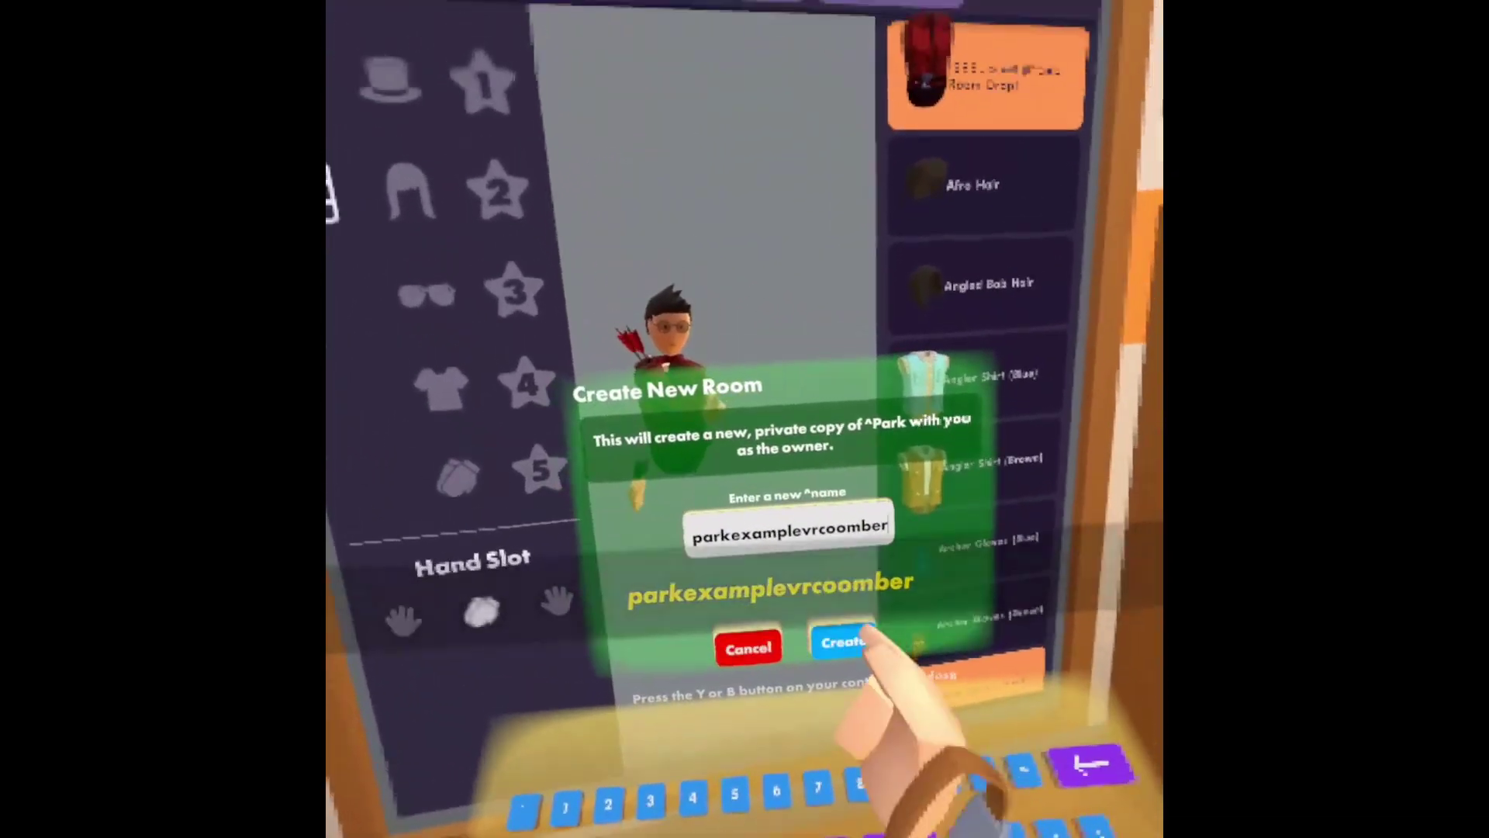
pyautogui.click(841, 641)
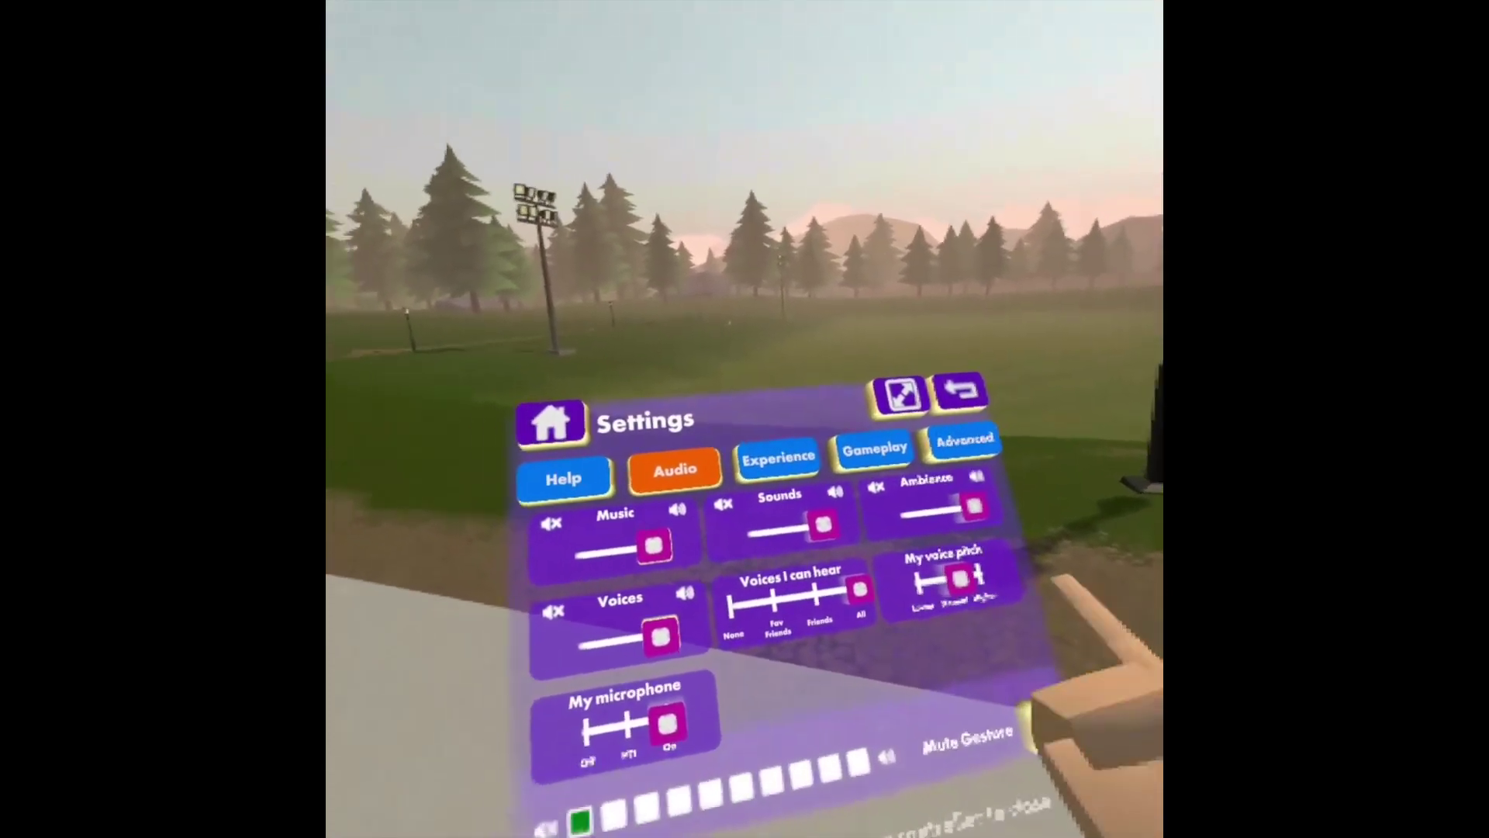
# - Review the Audio, Gameplay and Experience settings and close the watch menu
pyautogui.click(917, 386)
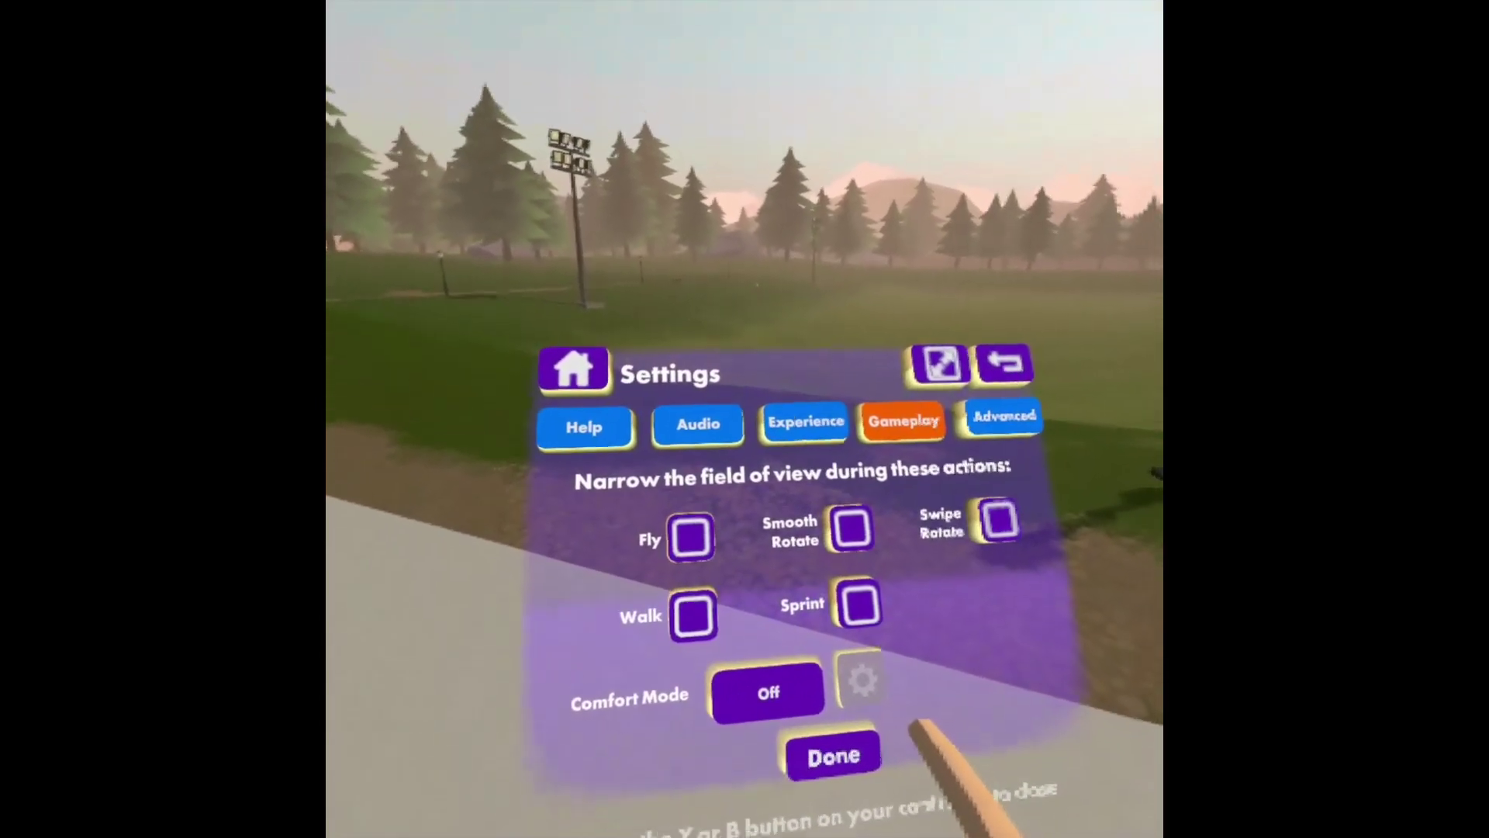
pyautogui.click(813, 758)
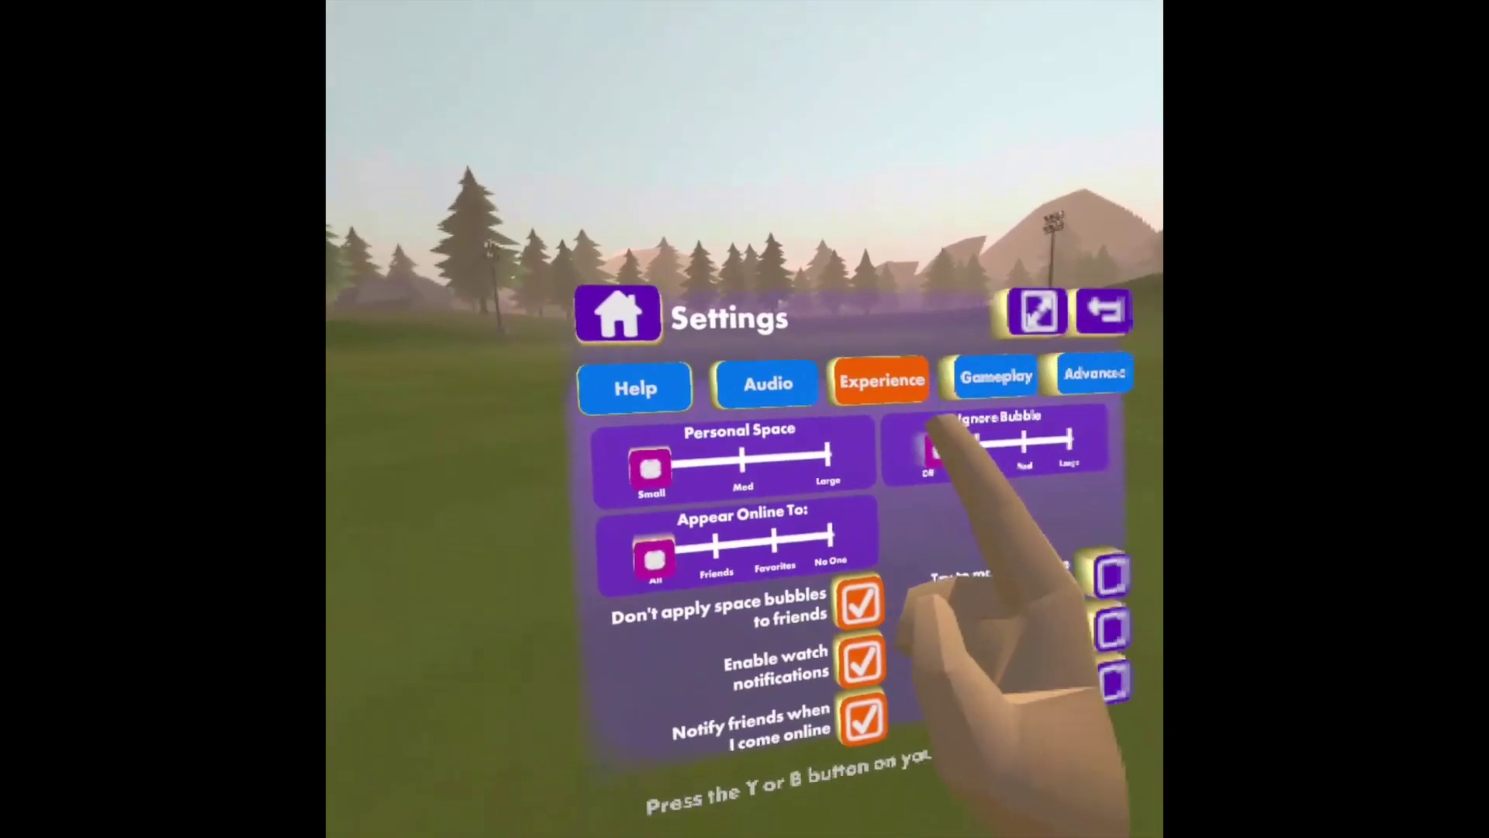
pyautogui.click(768, 378)
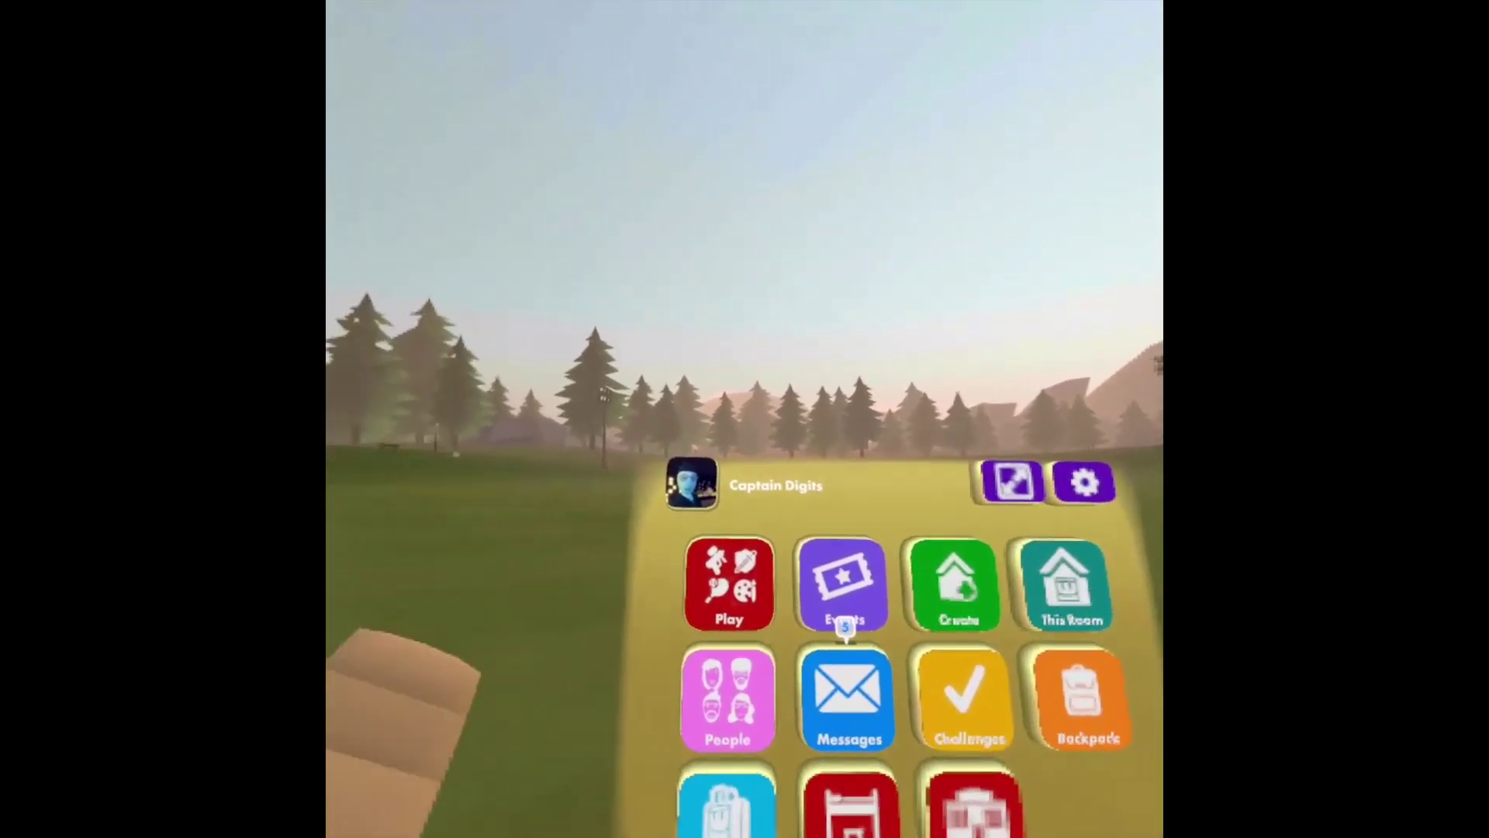
pyautogui.press('Escape')
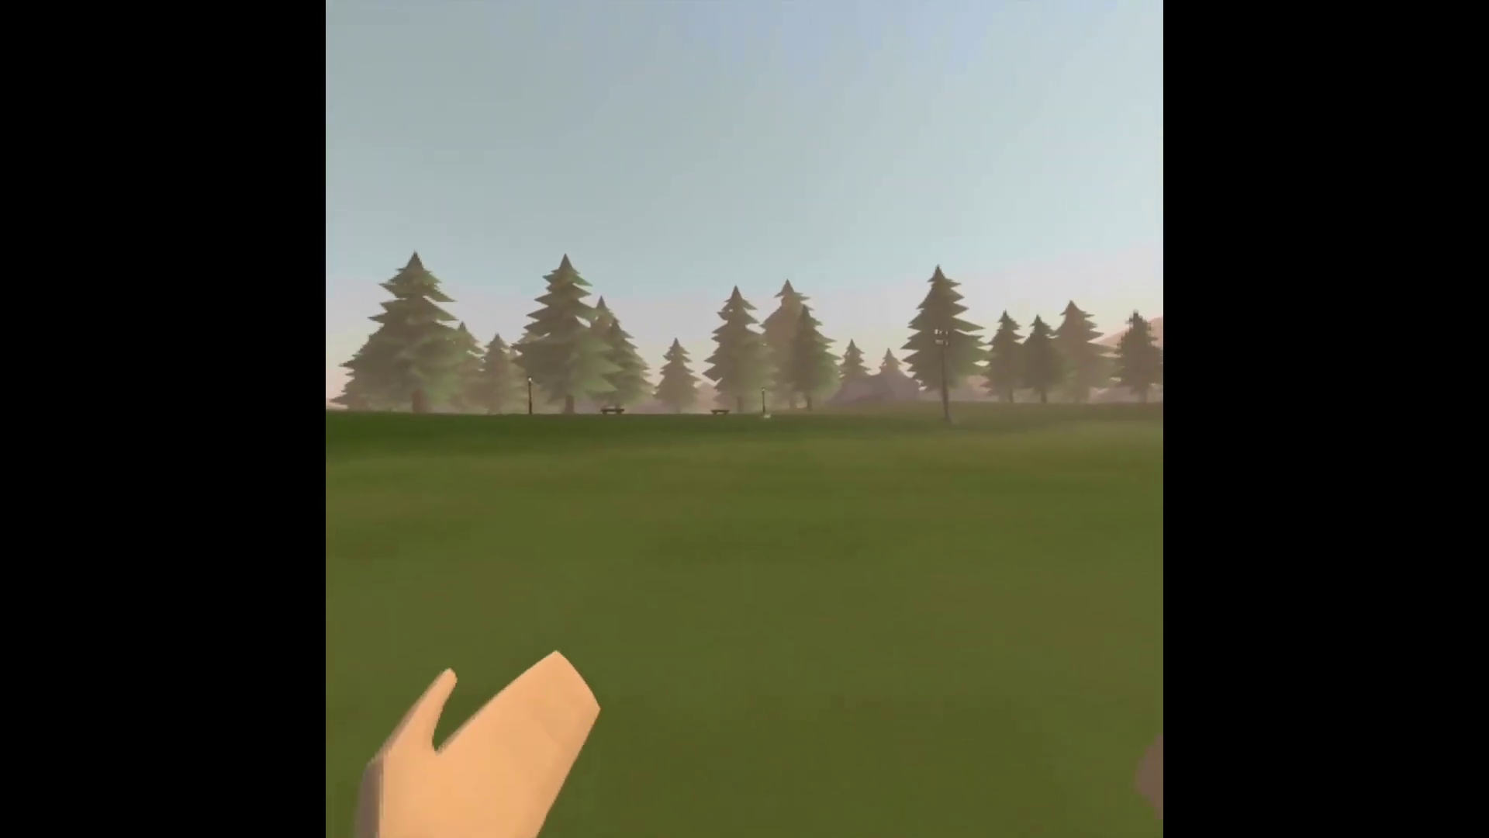
pyautogui.press('Escape')
pyautogui.press('Escape')
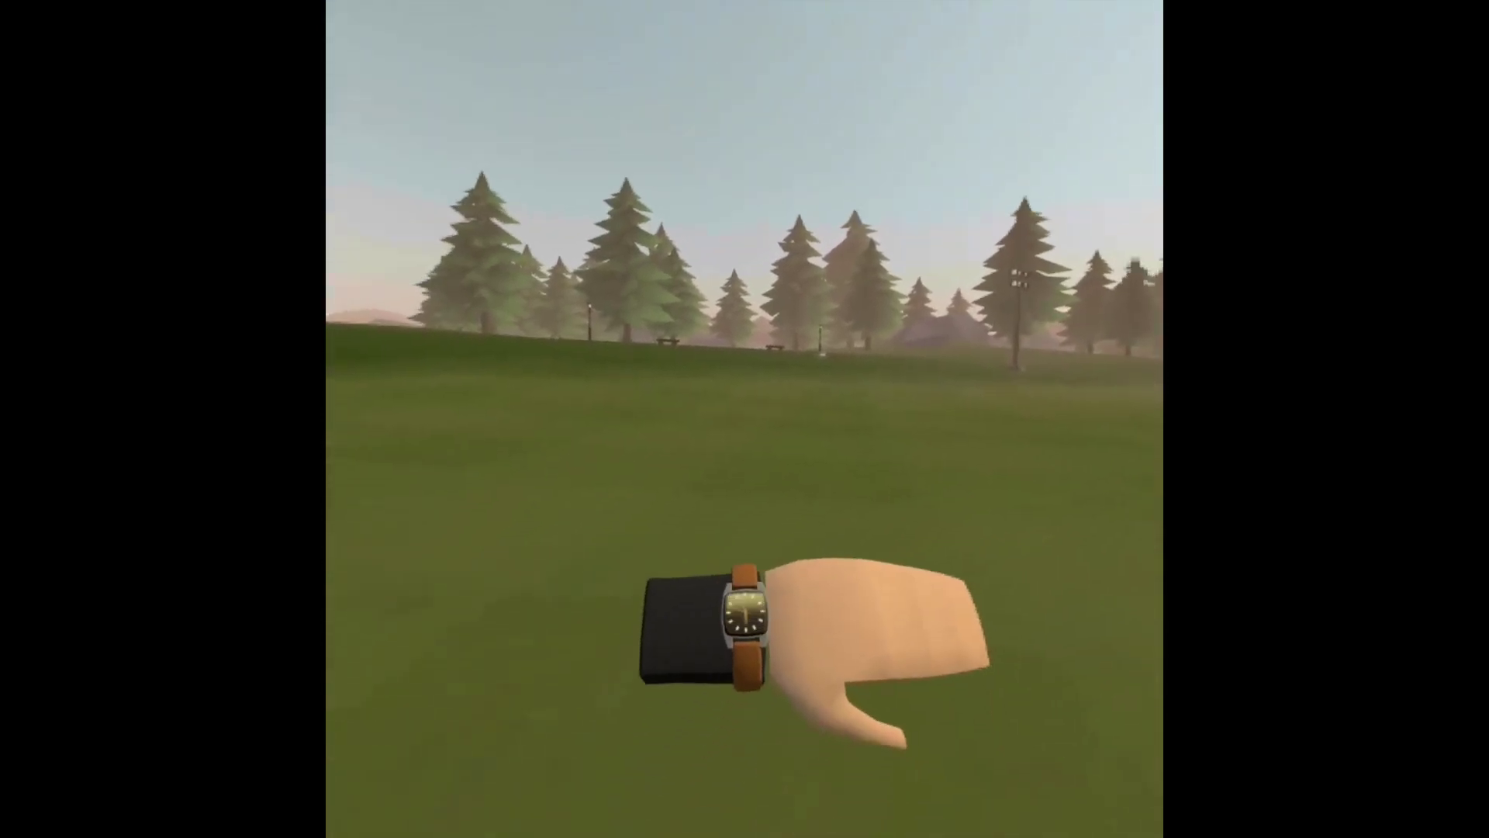
# - Take out the Maker Pen and bring up its palette of objects
pyautogui.press('Escape')
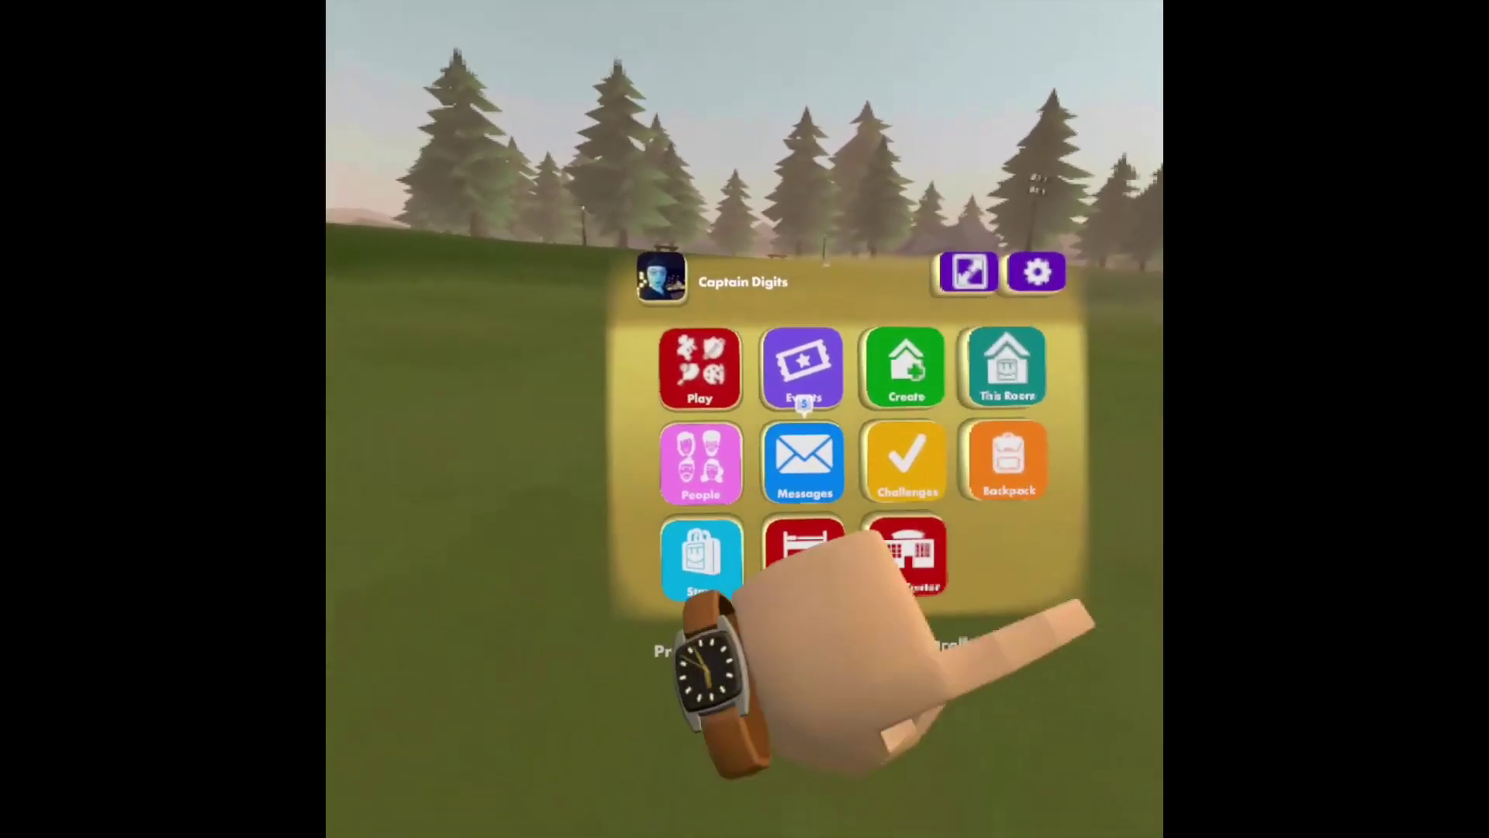
pyautogui.click(853, 496)
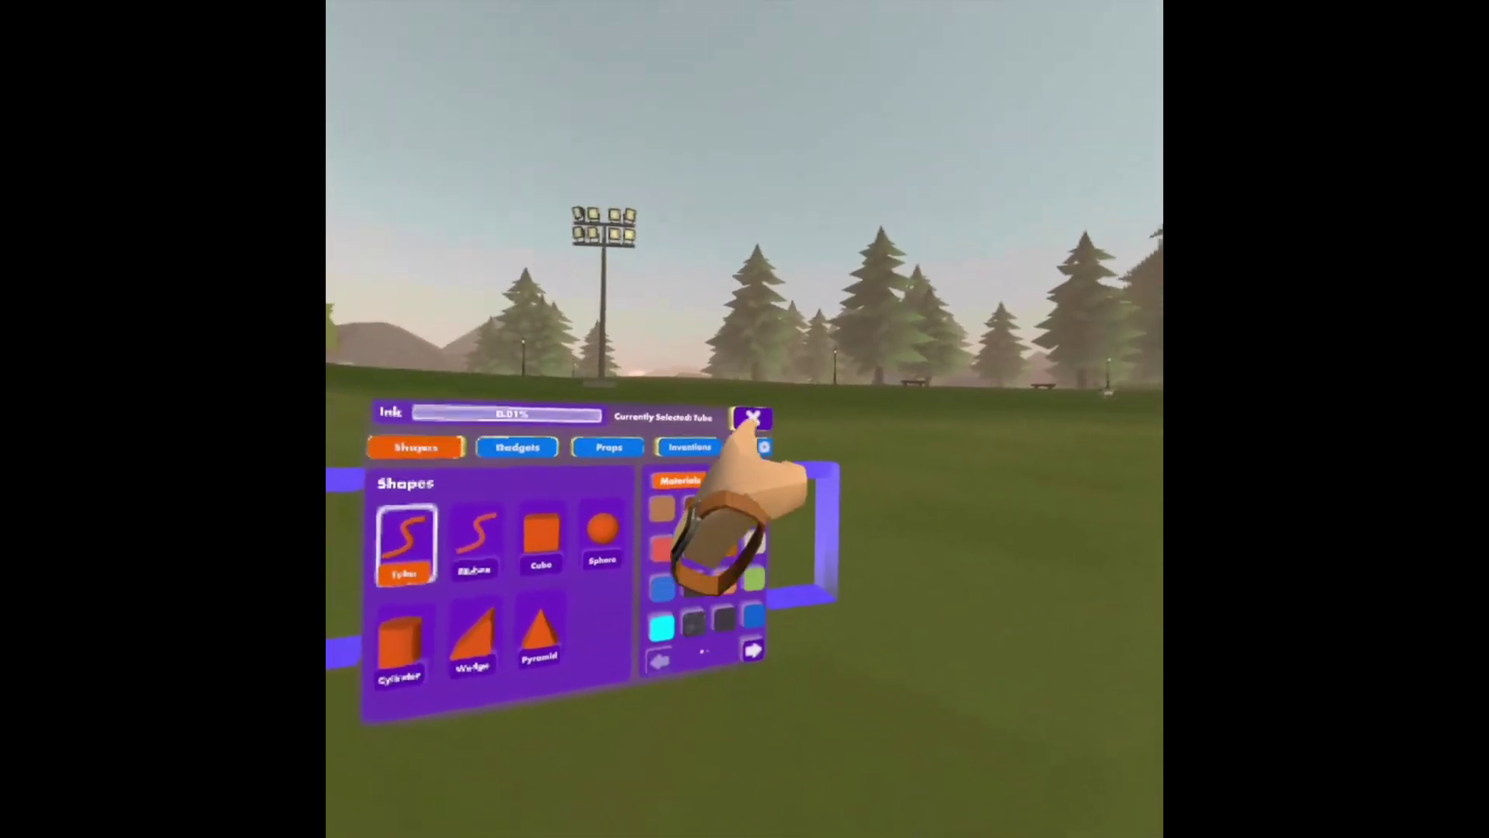
pyautogui.click(751, 418)
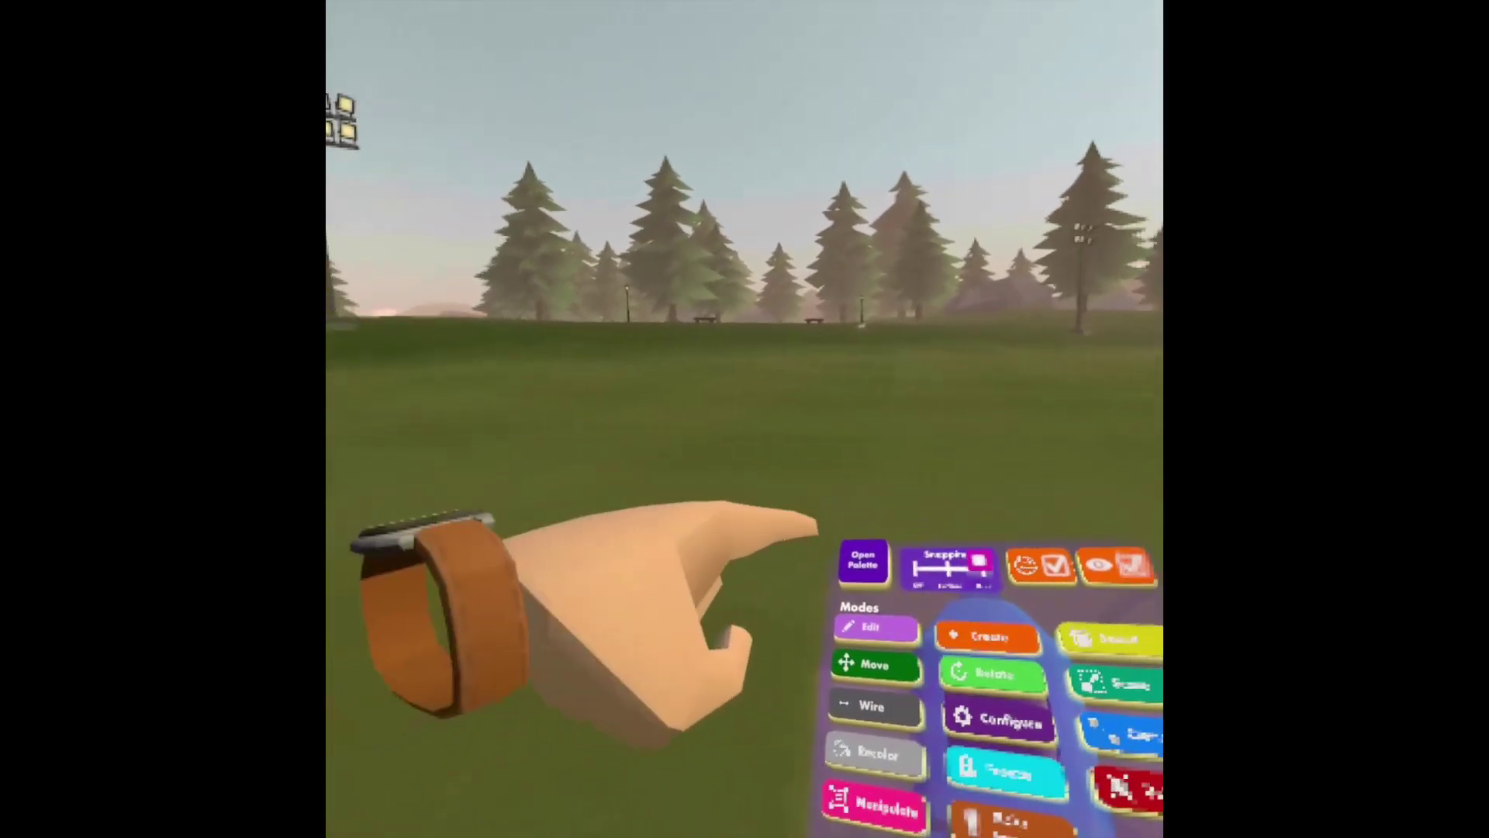
pyautogui.click(820, 570)
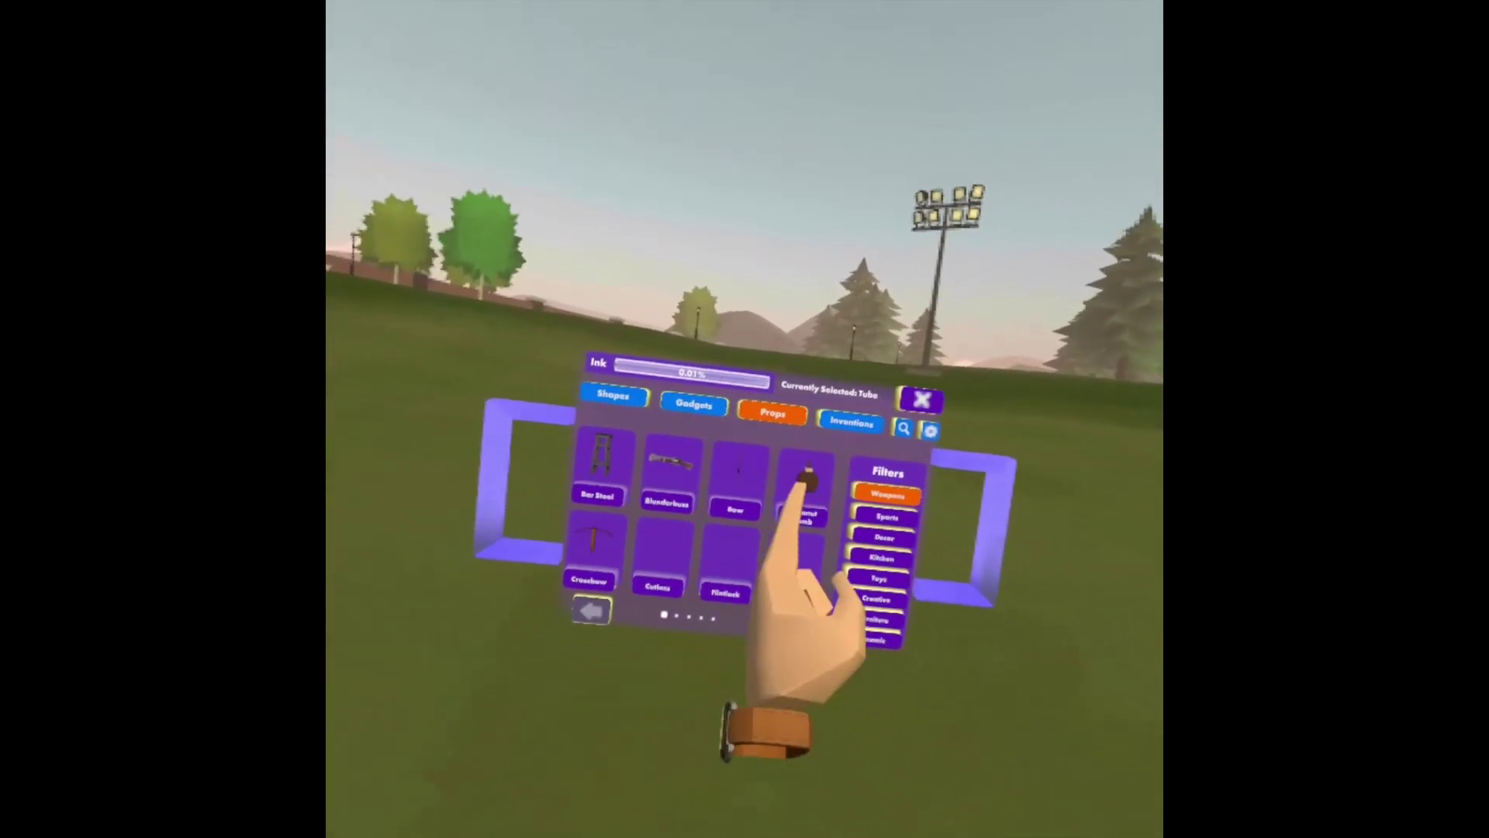
# - Filter the props to Creative and add an Art Canvas to the park
pyautogui.click(832, 579)
pyautogui.click(838, 538)
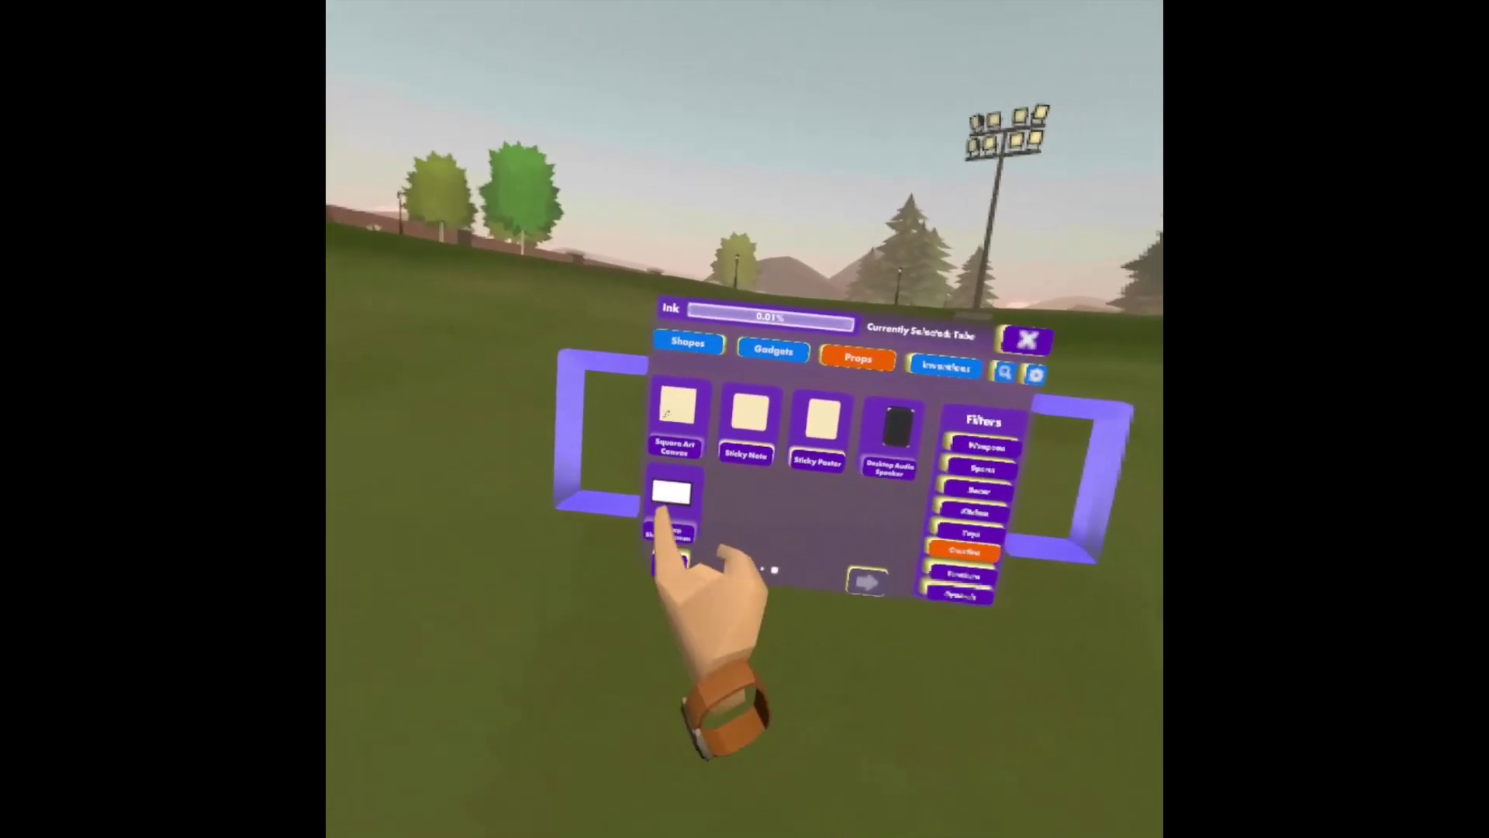
pyautogui.click(708, 458)
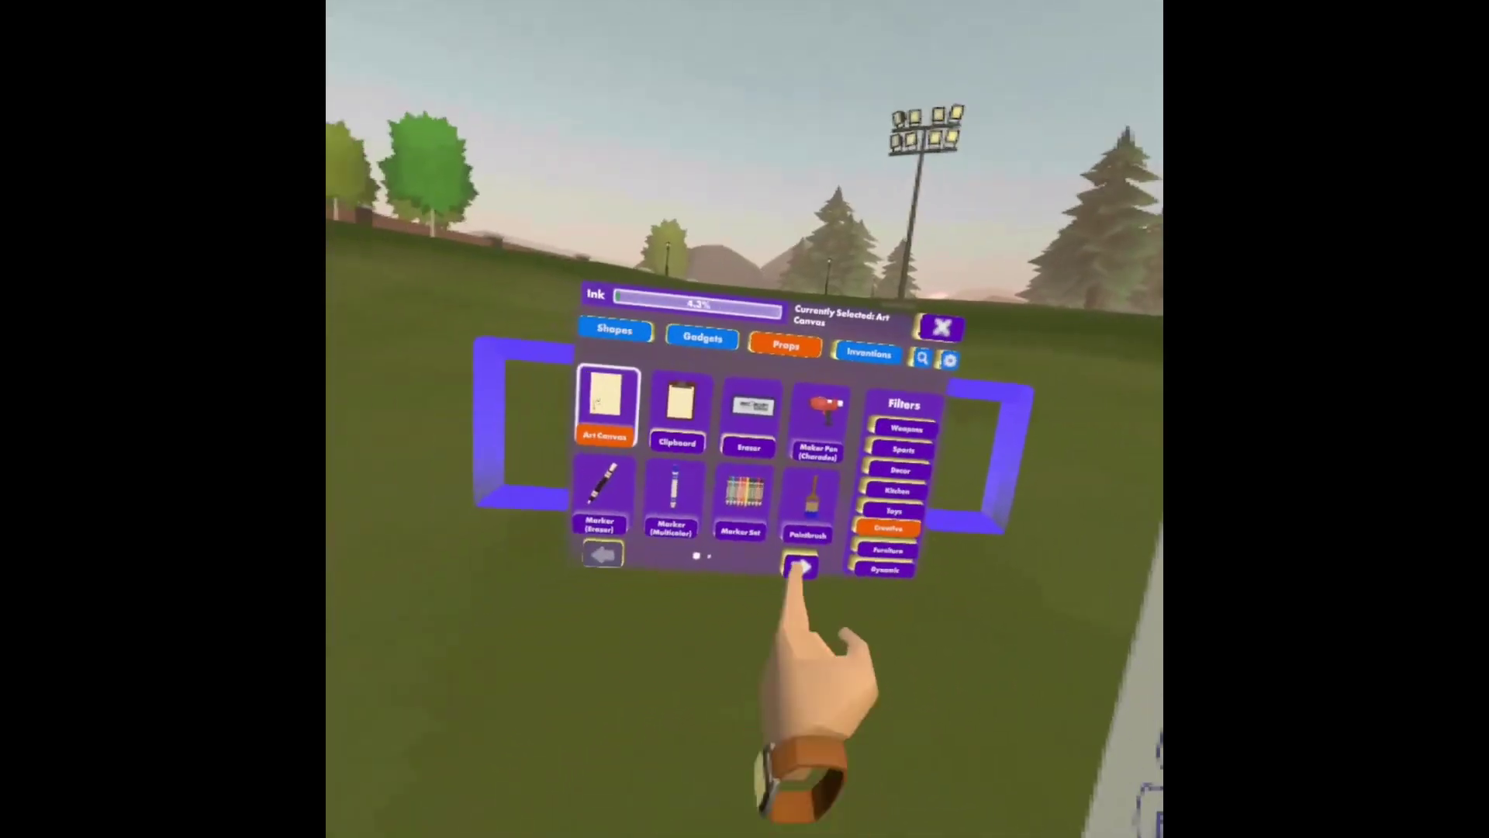
# - Add a Square Art Canvas from the second page of Creative props
pyautogui.click(799, 567)
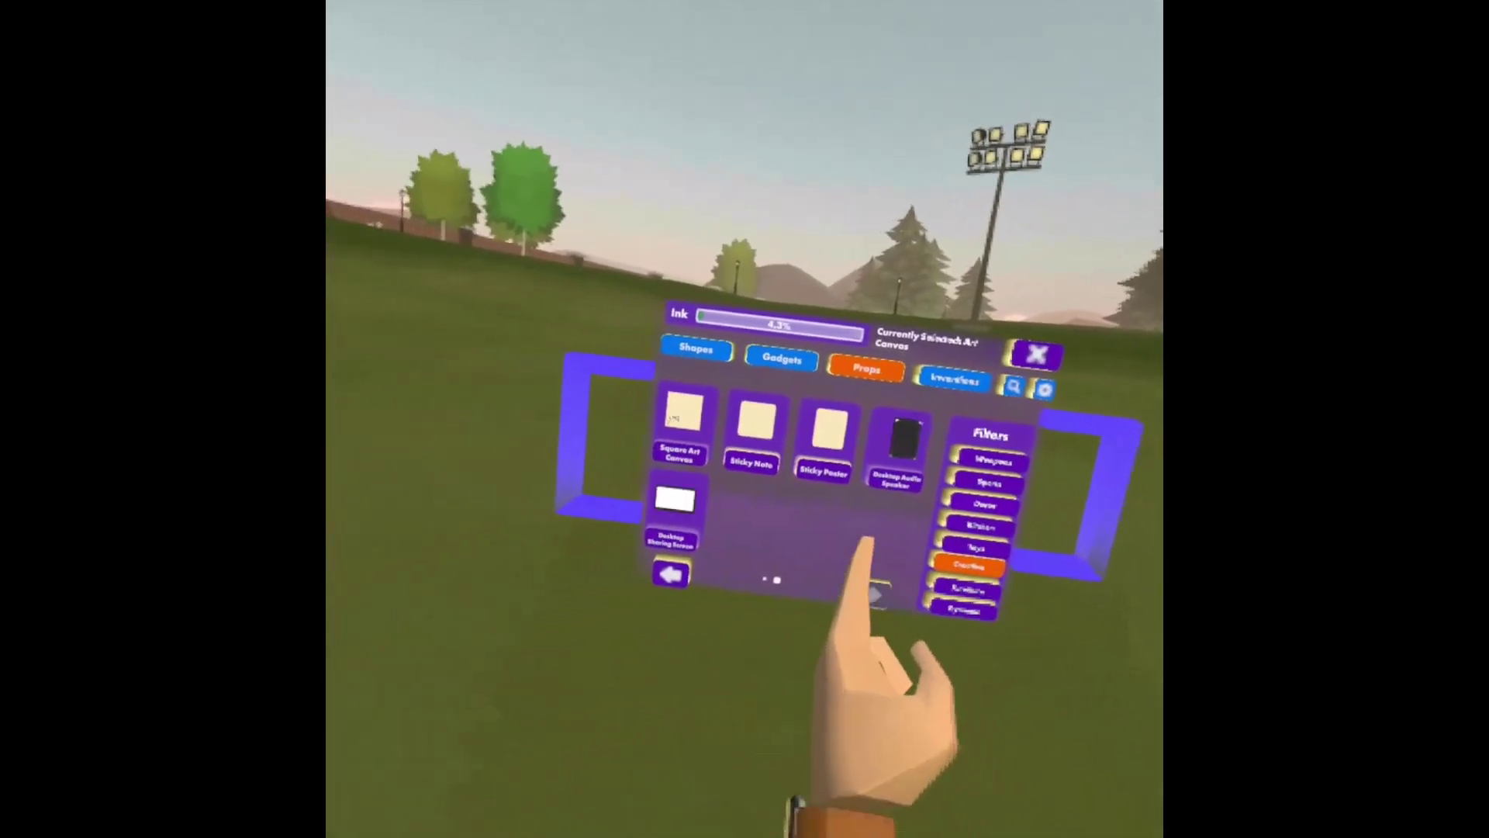
pyautogui.click(698, 473)
pyautogui.click(961, 613)
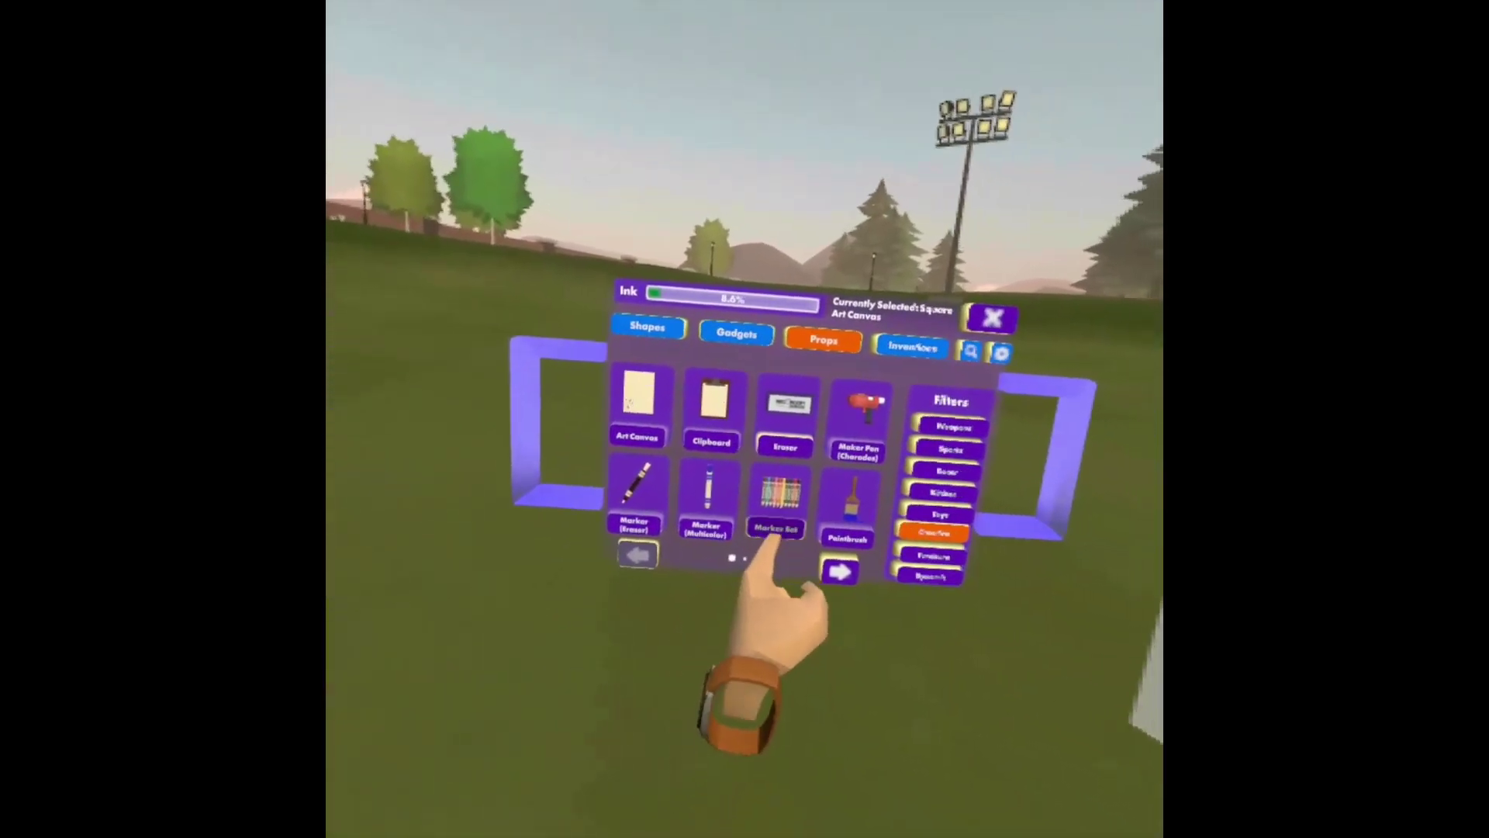
# - Add an Eraser and a Marker Set to the park for writing on the canvases
pyautogui.click(830, 434)
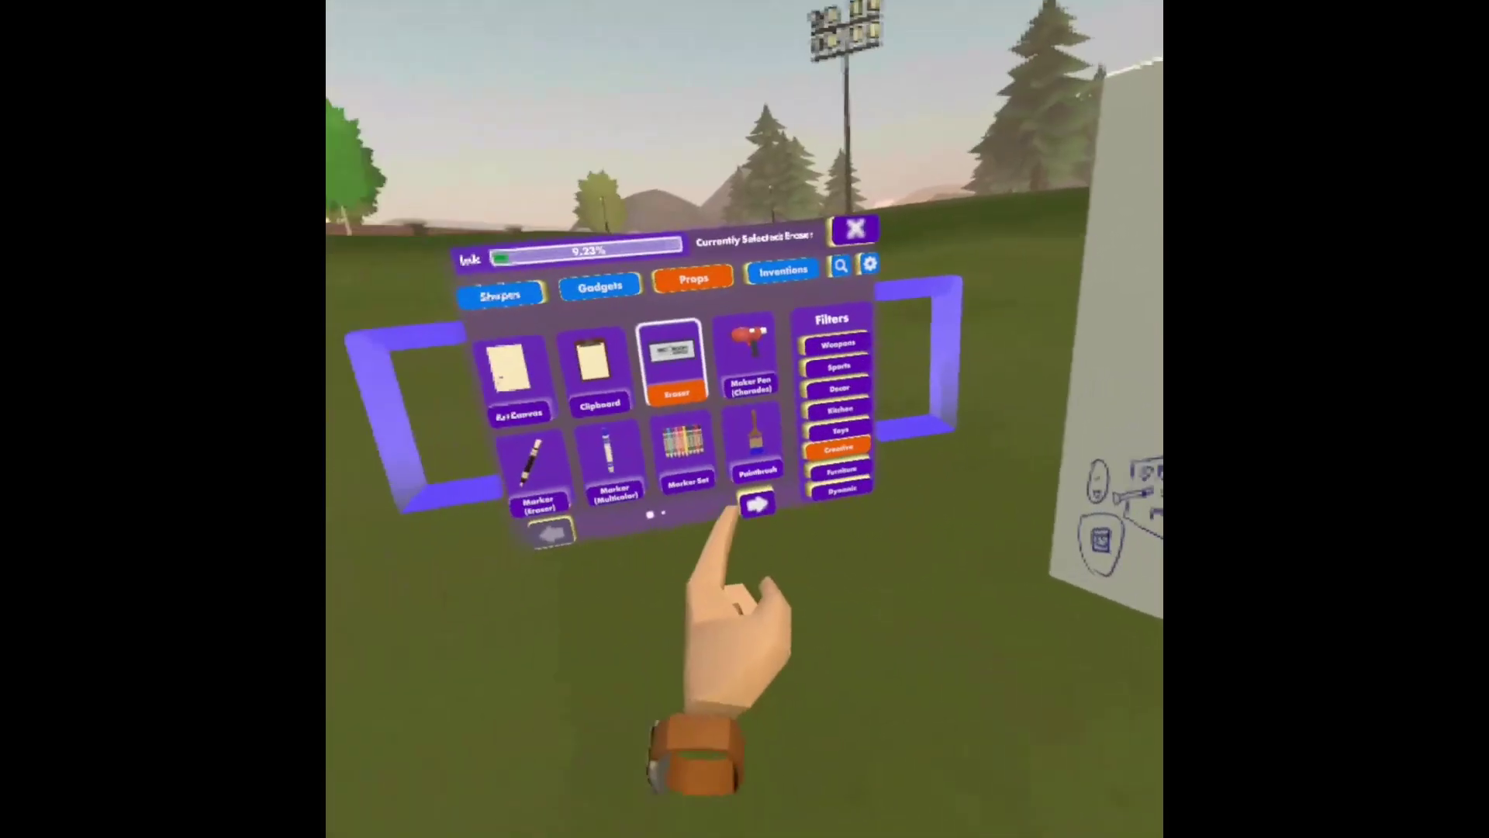
pyautogui.click(687, 453)
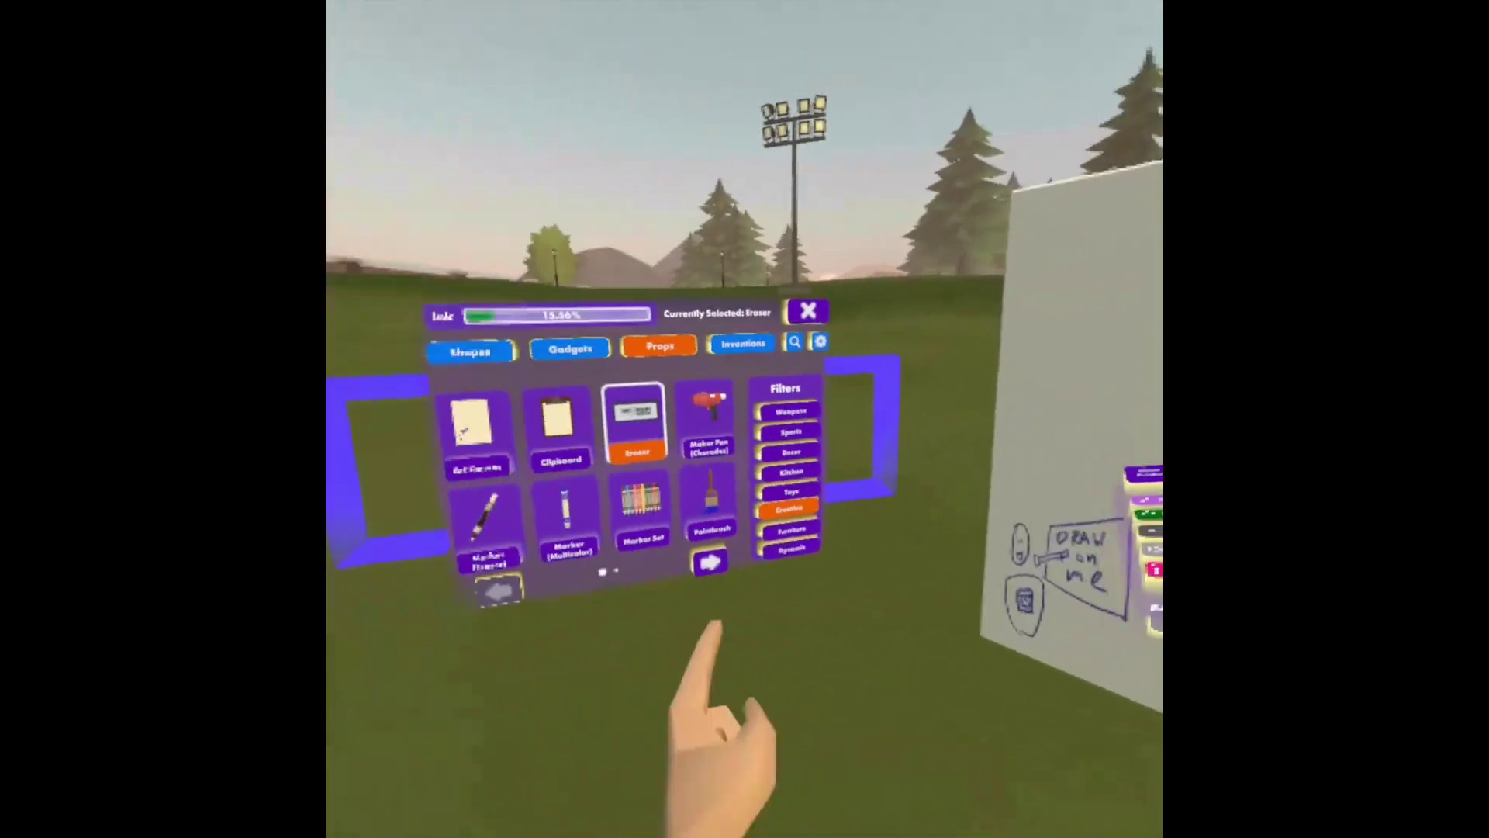
pyautogui.click(686, 490)
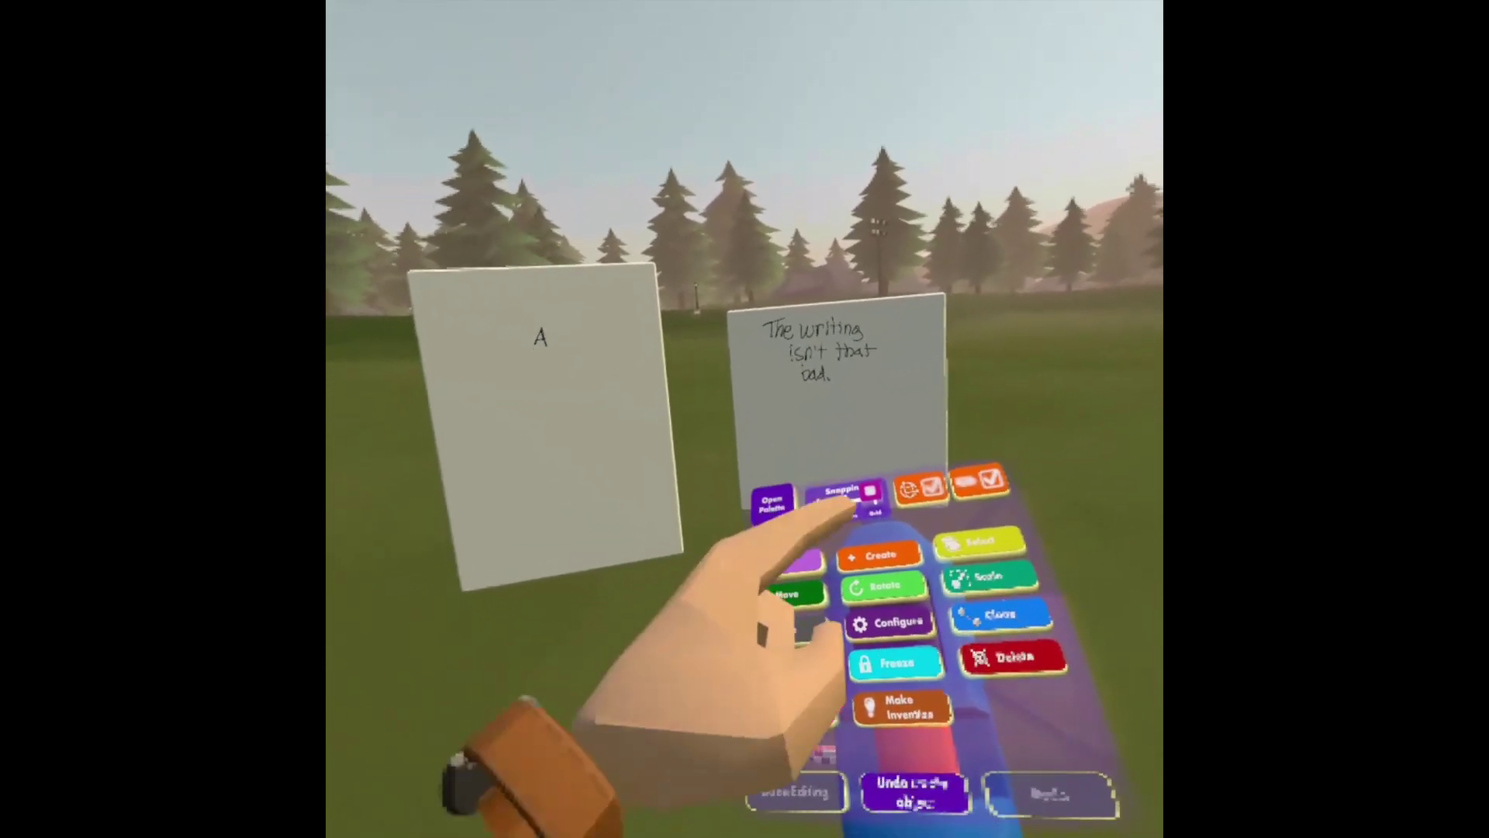
# - Reopen the Maker Pen palette and look through both pages of the Creative props
pyautogui.click(831, 517)
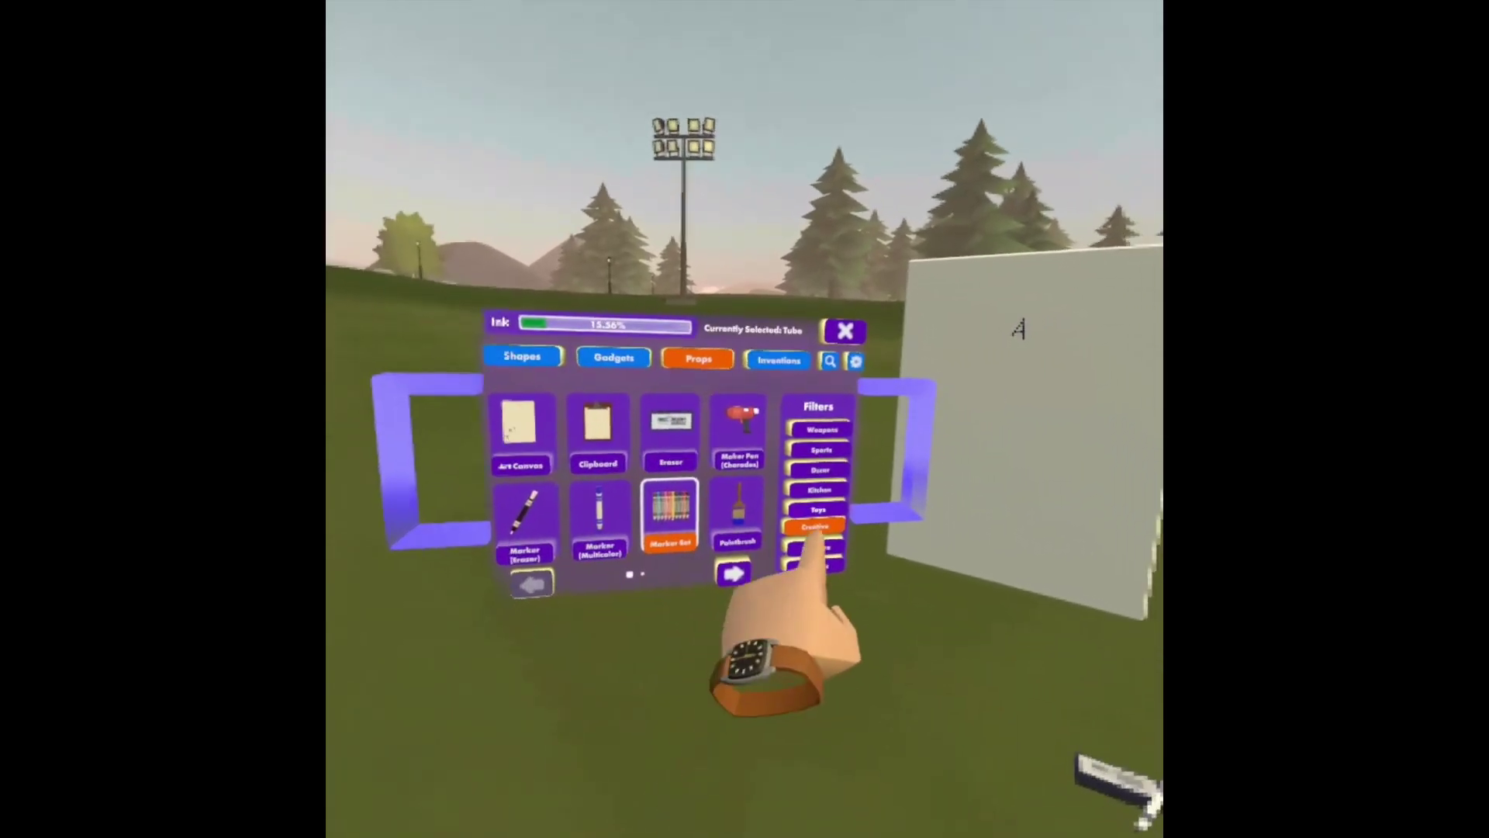
pyautogui.click(761, 592)
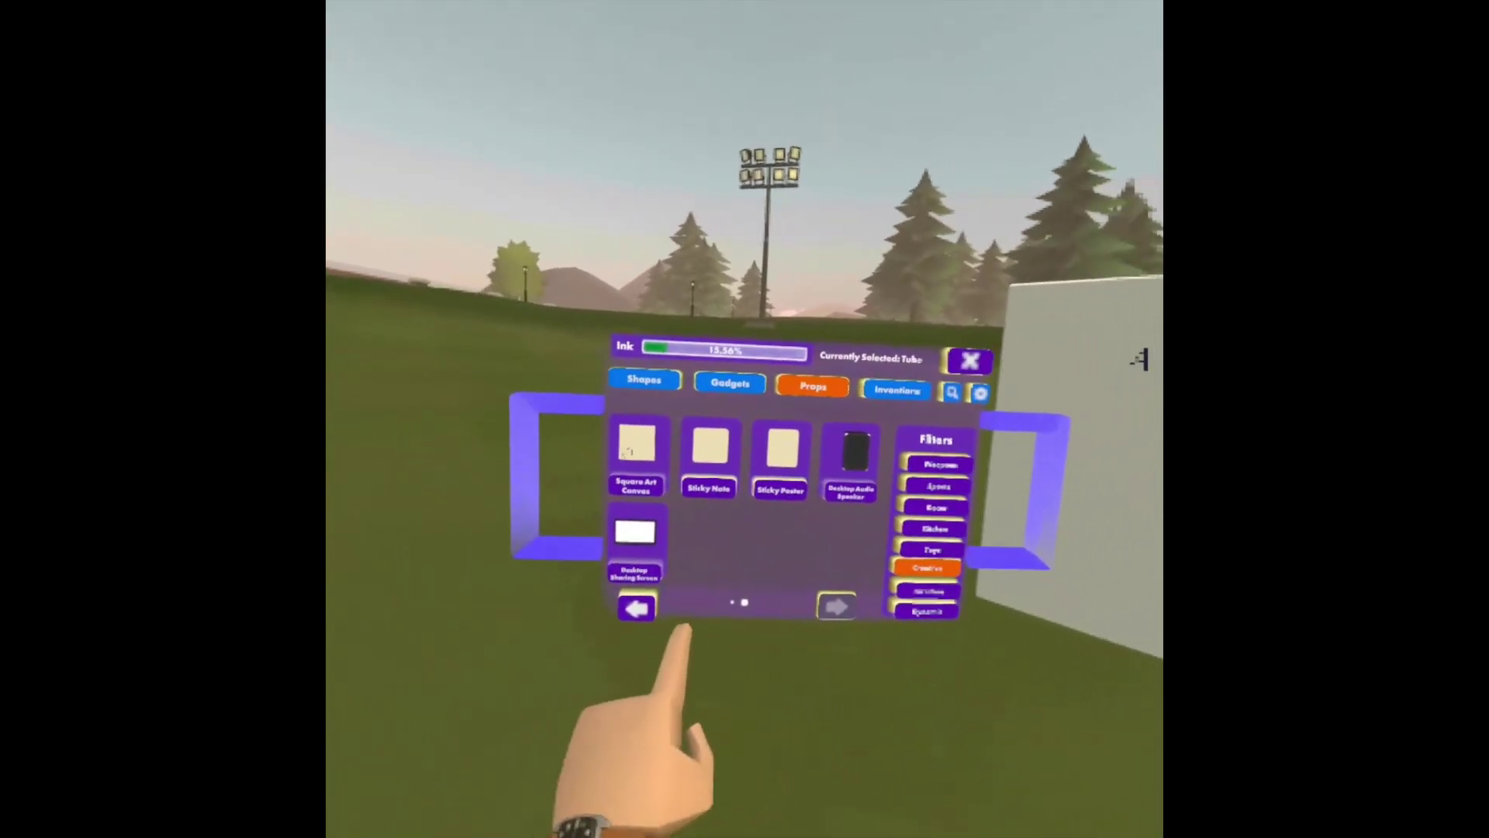
pyautogui.click(670, 587)
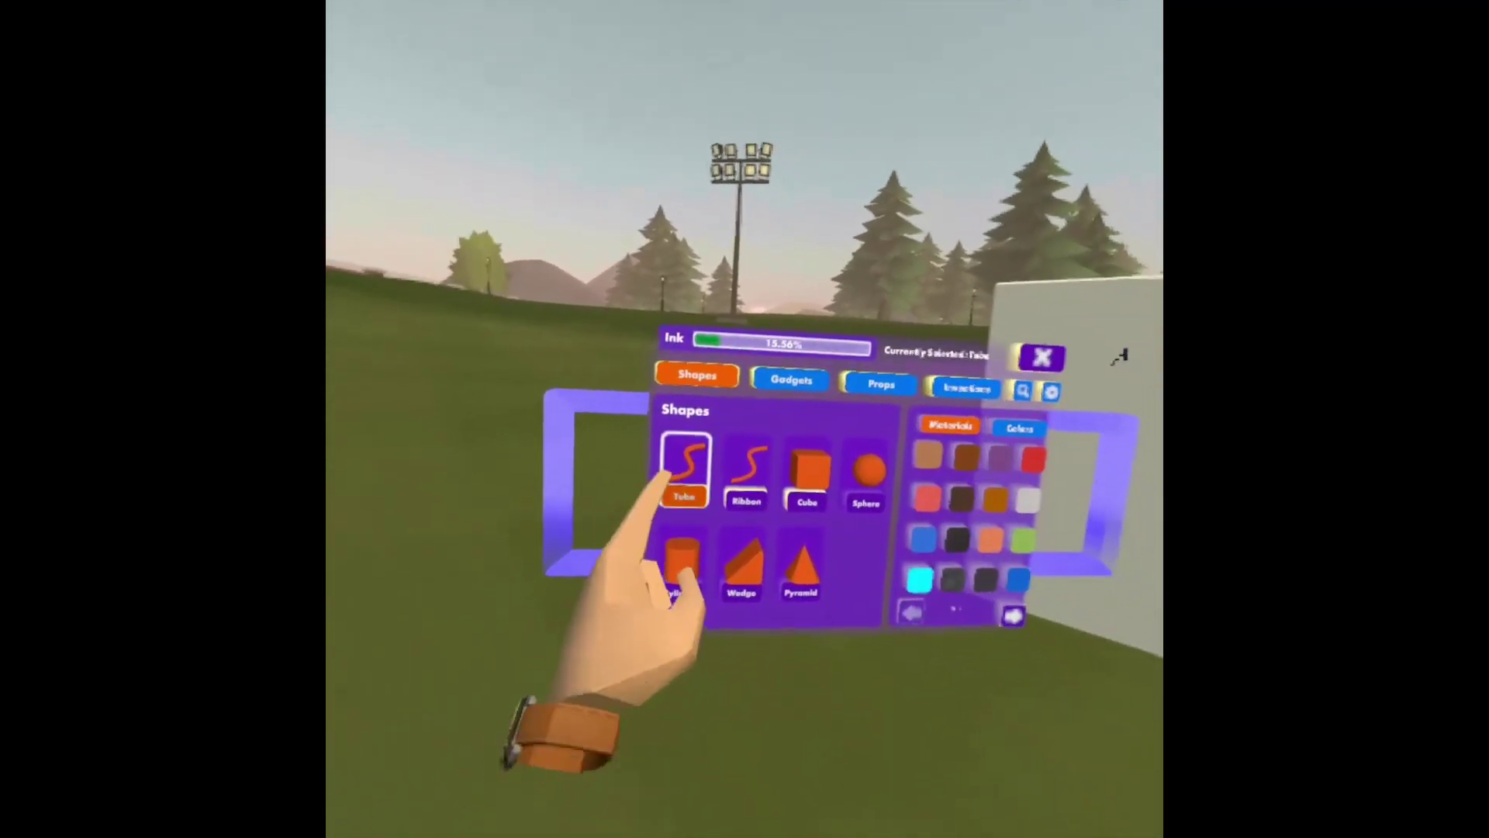
# - Draw an orange Tube shape in front of the two art canvases
pyautogui.click(728, 454)
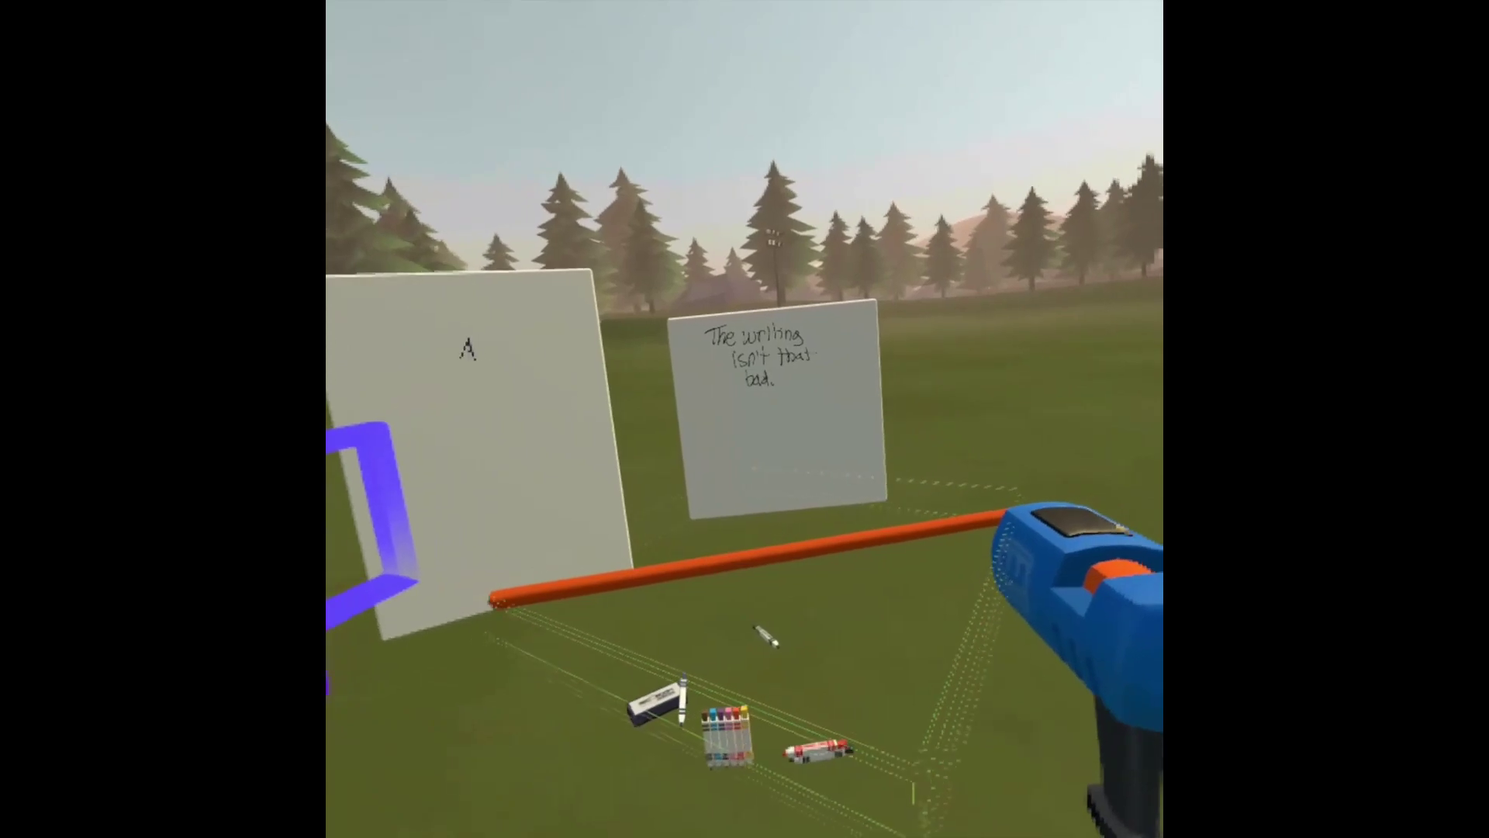
pyautogui.moveTo(1008, 516)
pyautogui.mouseDown()
pyautogui.moveTo(964, 681)
pyautogui.moveTo(985, 683)
pyautogui.mouseUp()
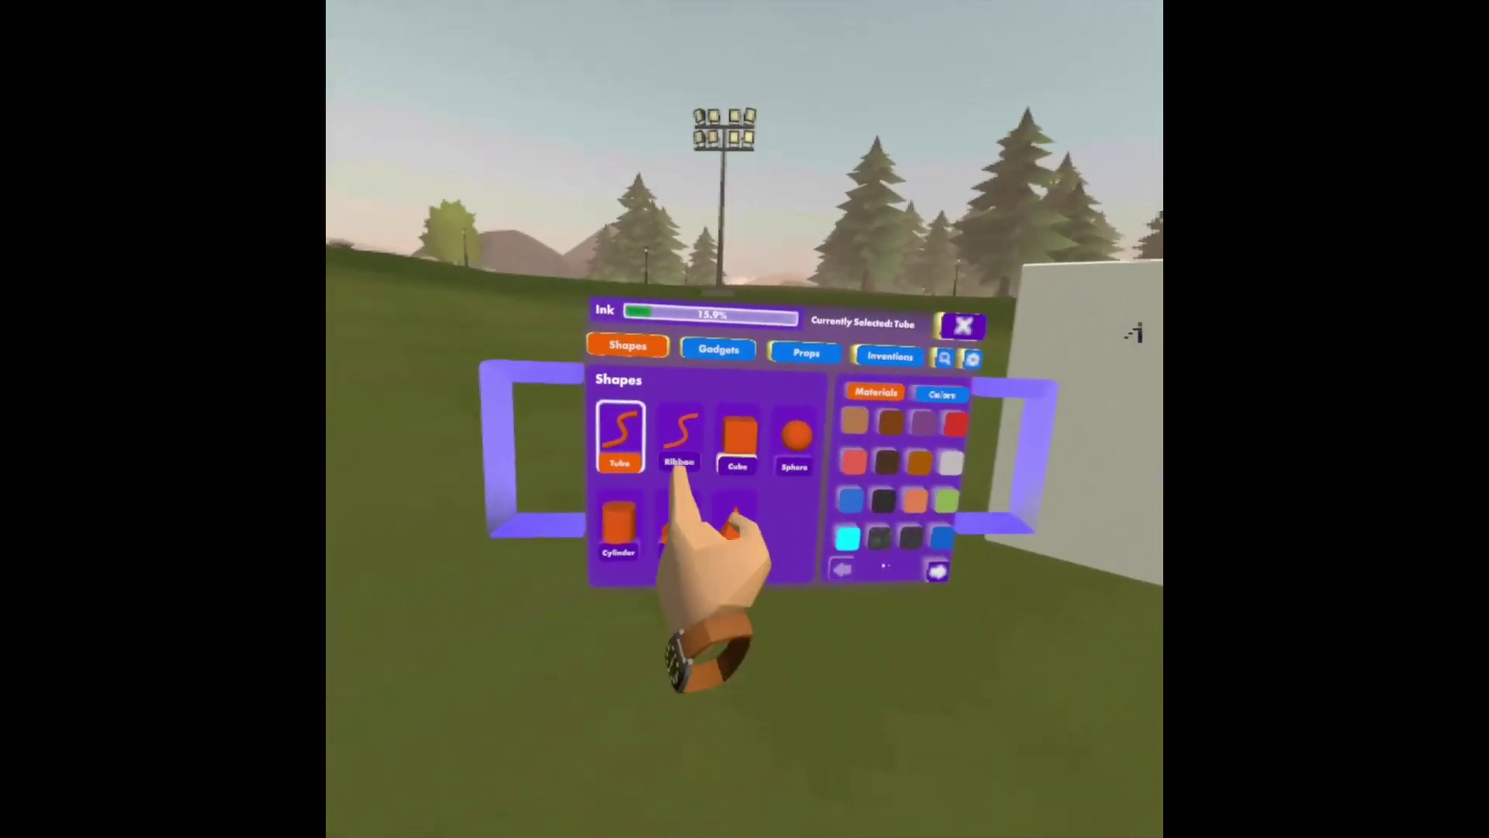
# - Turn off uniform shapes for the Ribbon shape and draw freehand curved orange ribbons in front of the art canvases
pyautogui.click(680, 458)
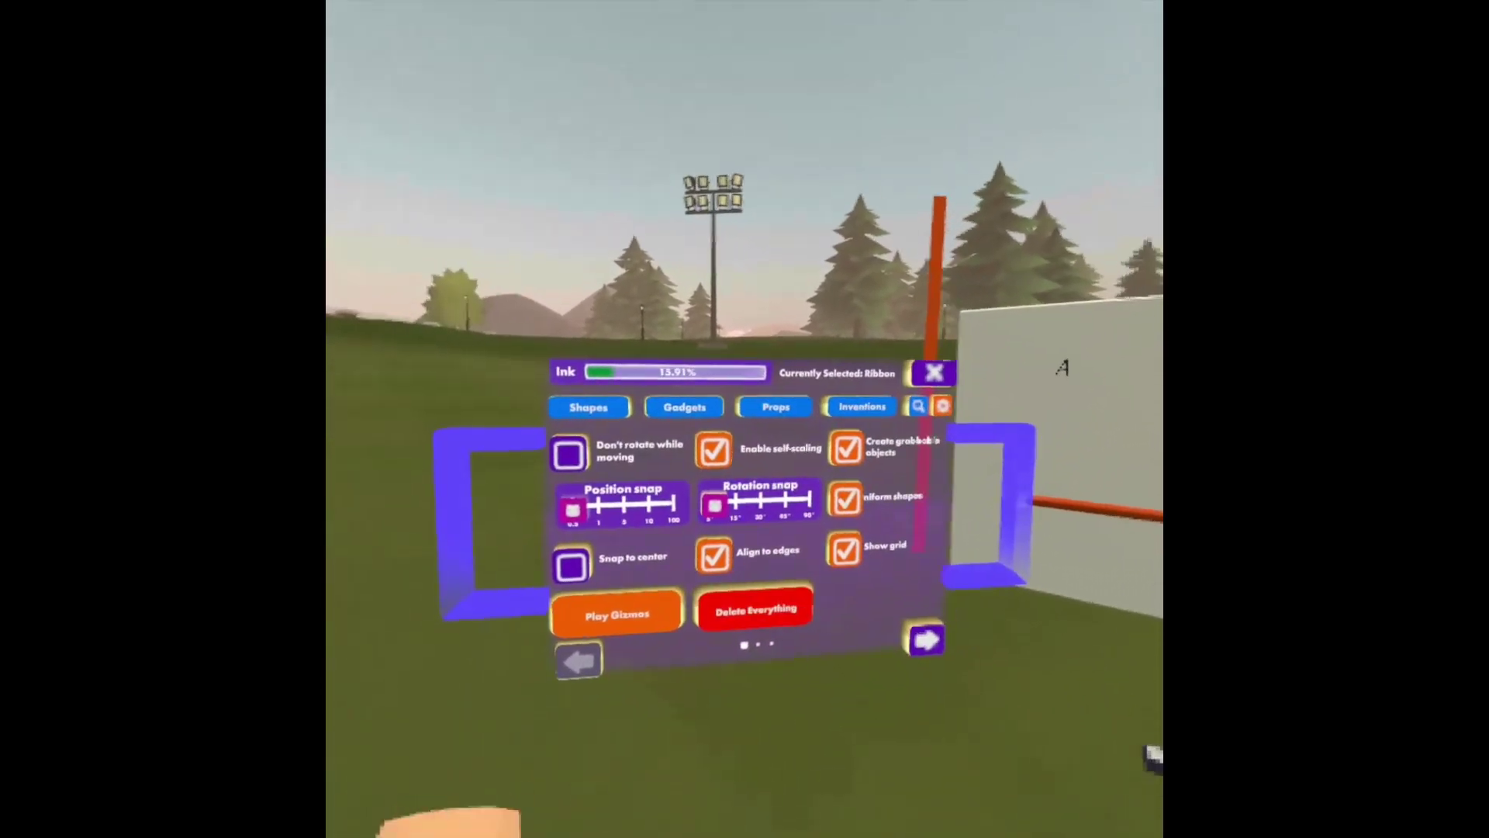
pyautogui.click(757, 502)
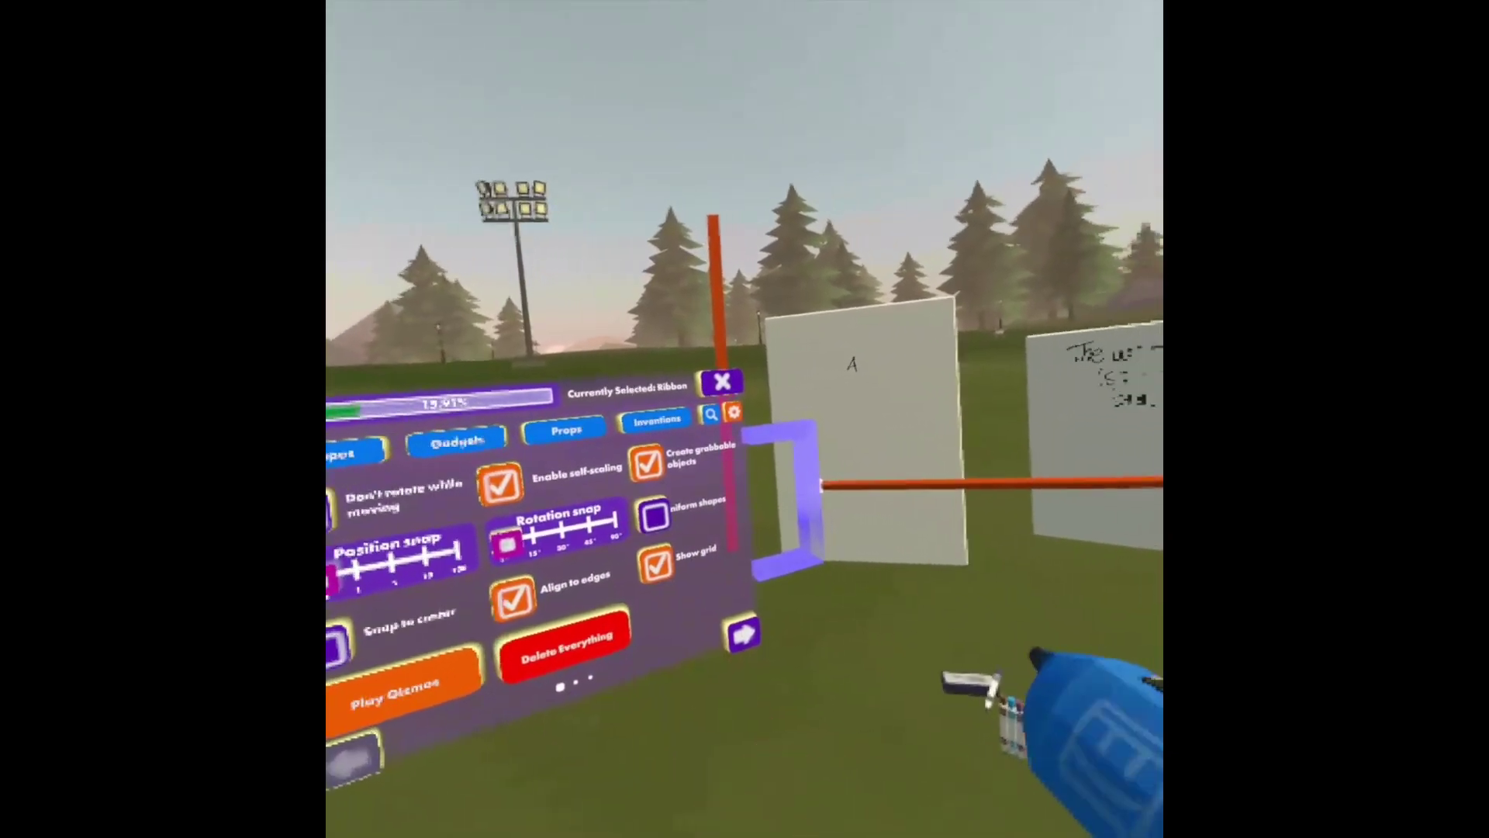
pyautogui.moveTo(983, 438)
pyautogui.mouseDown()
pyautogui.moveTo(776, 536)
pyautogui.moveTo(1011, 555)
pyautogui.moveTo(875, 682)
pyautogui.moveTo(752, 660)
pyautogui.mouseUp()
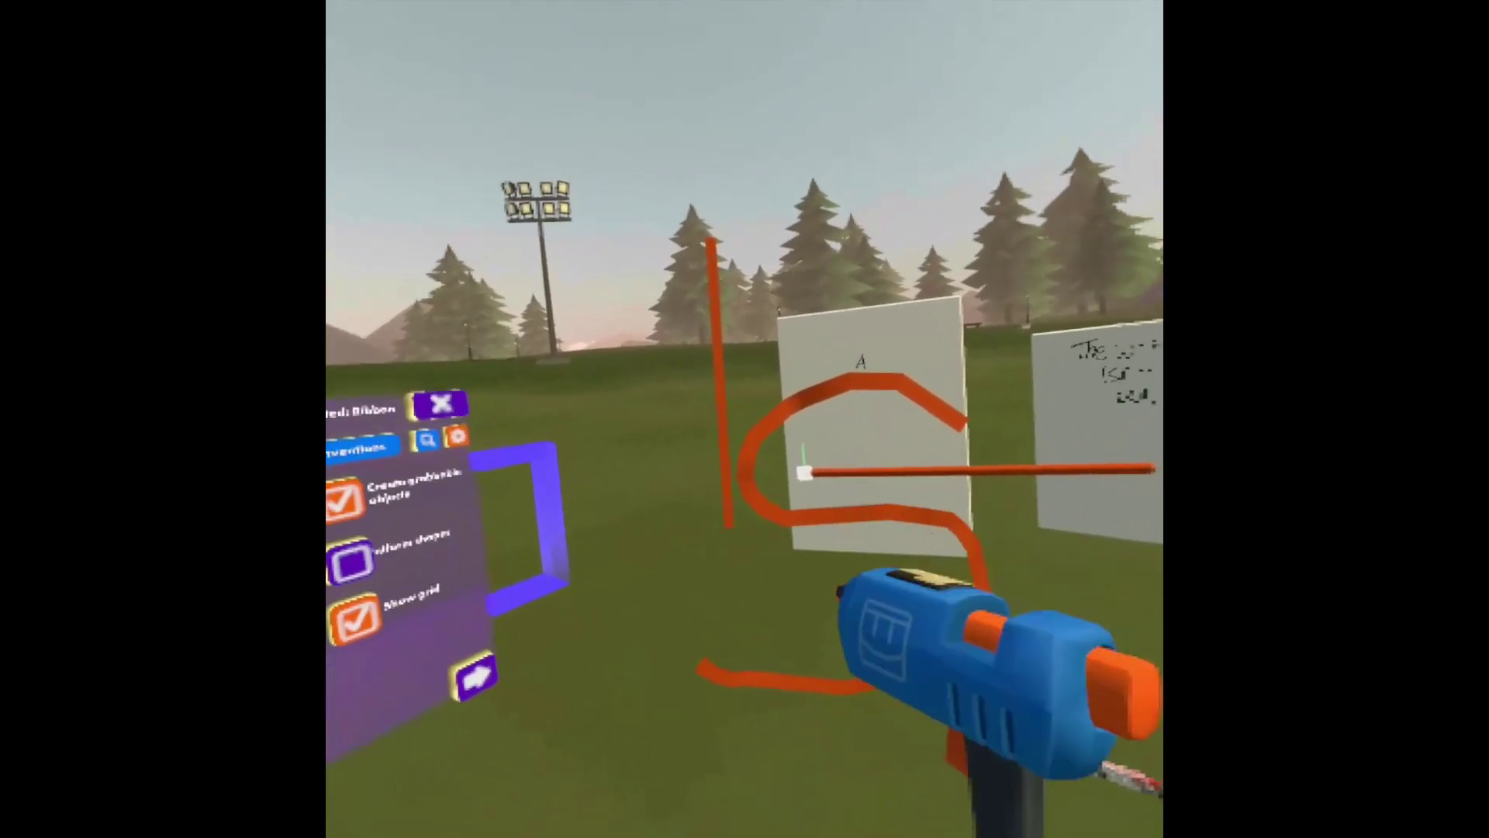
pyautogui.moveTo(799, 539)
pyautogui.mouseDown()
pyautogui.moveTo(875, 696)
pyautogui.moveTo(1008, 655)
pyautogui.moveTo(852, 574)
pyautogui.moveTo(834, 458)
pyautogui.moveTo(764, 695)
pyautogui.moveTo(900, 620)
pyautogui.moveTo(1024, 748)
pyautogui.mouseUp()
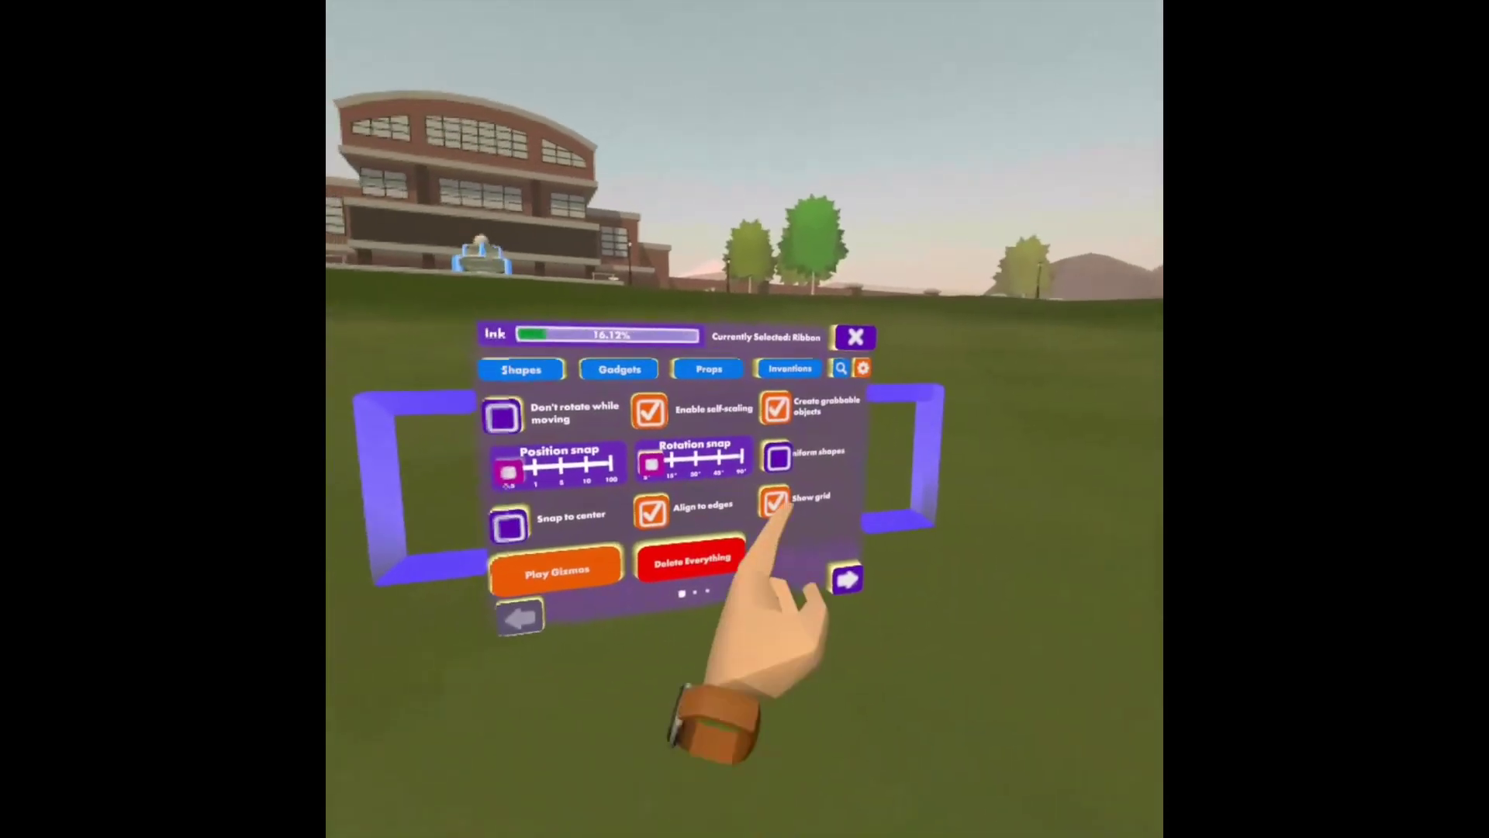
# - Turn uniform shapes back on and draw straight orange ribbons crossing each other over the open grass
pyautogui.click(774, 458)
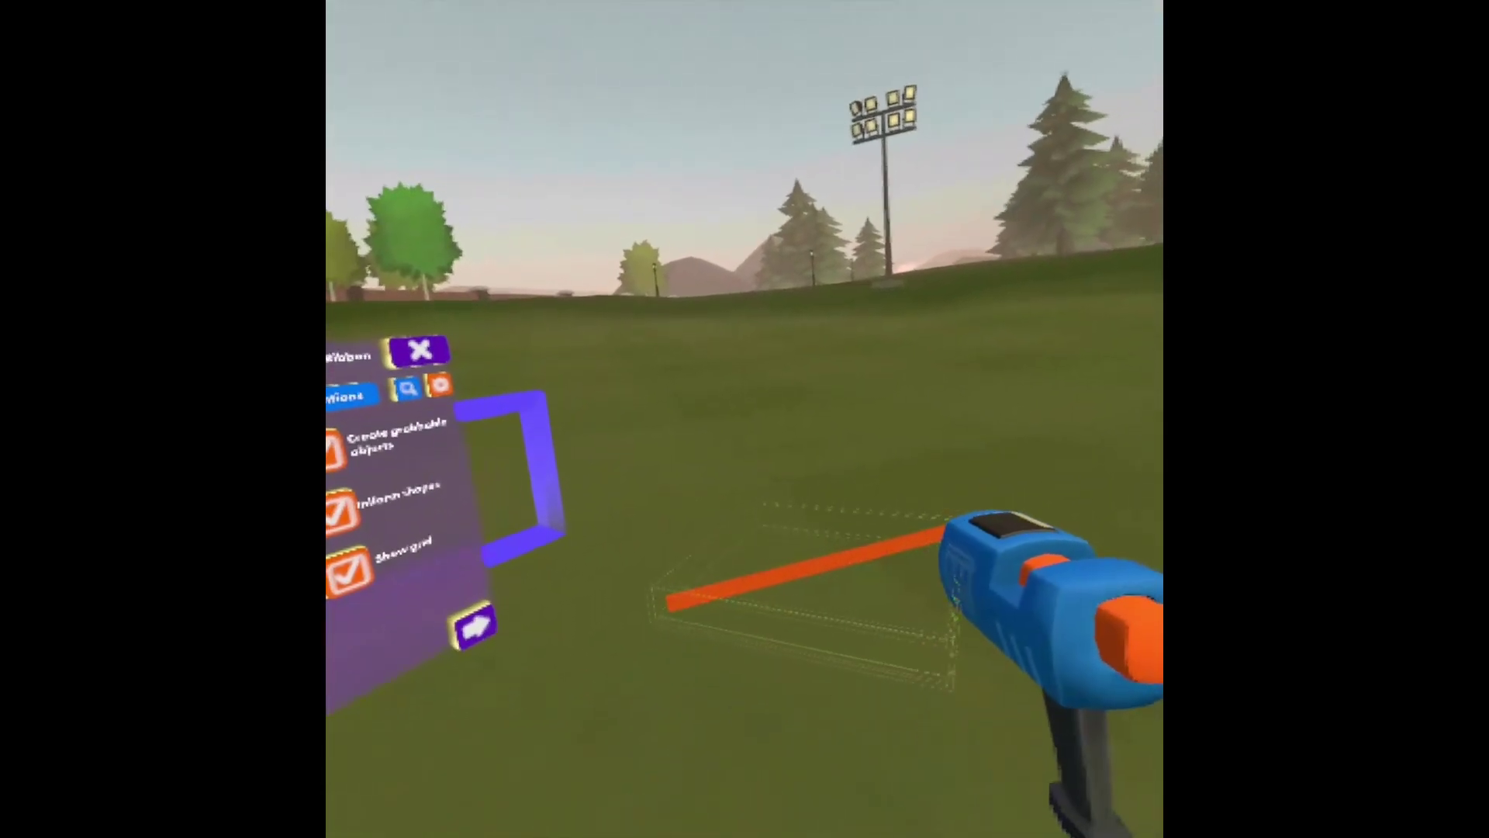
pyautogui.moveTo(918, 324); pyautogui.dragTo(918, 714)
pyautogui.moveTo(603, 731); pyautogui.dragTo(999, 498)
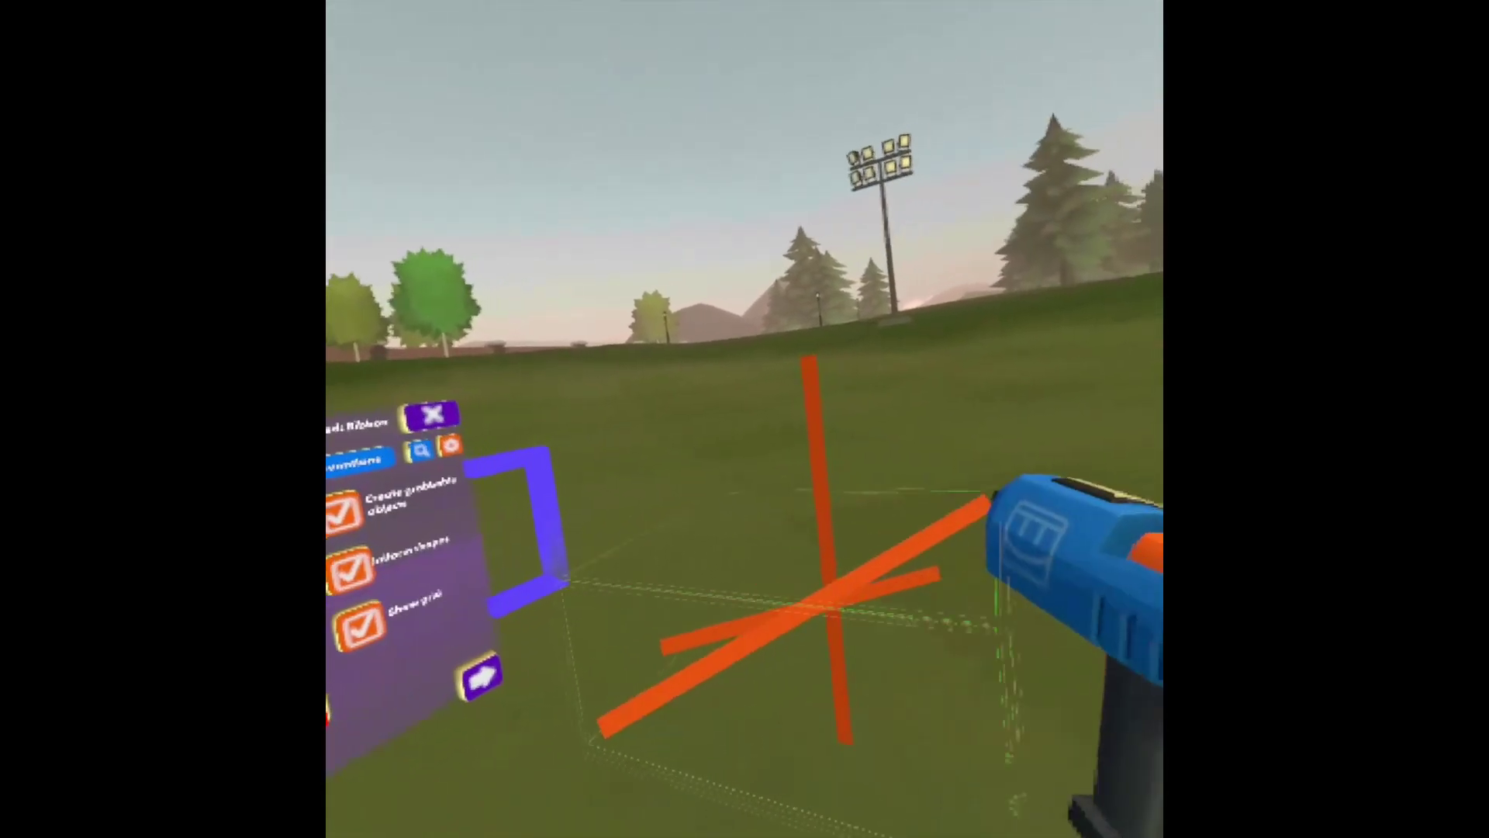
# - Choose the Cube shape and draw an orange cube beside the crossed ribbons
pyautogui.click(682, 426)
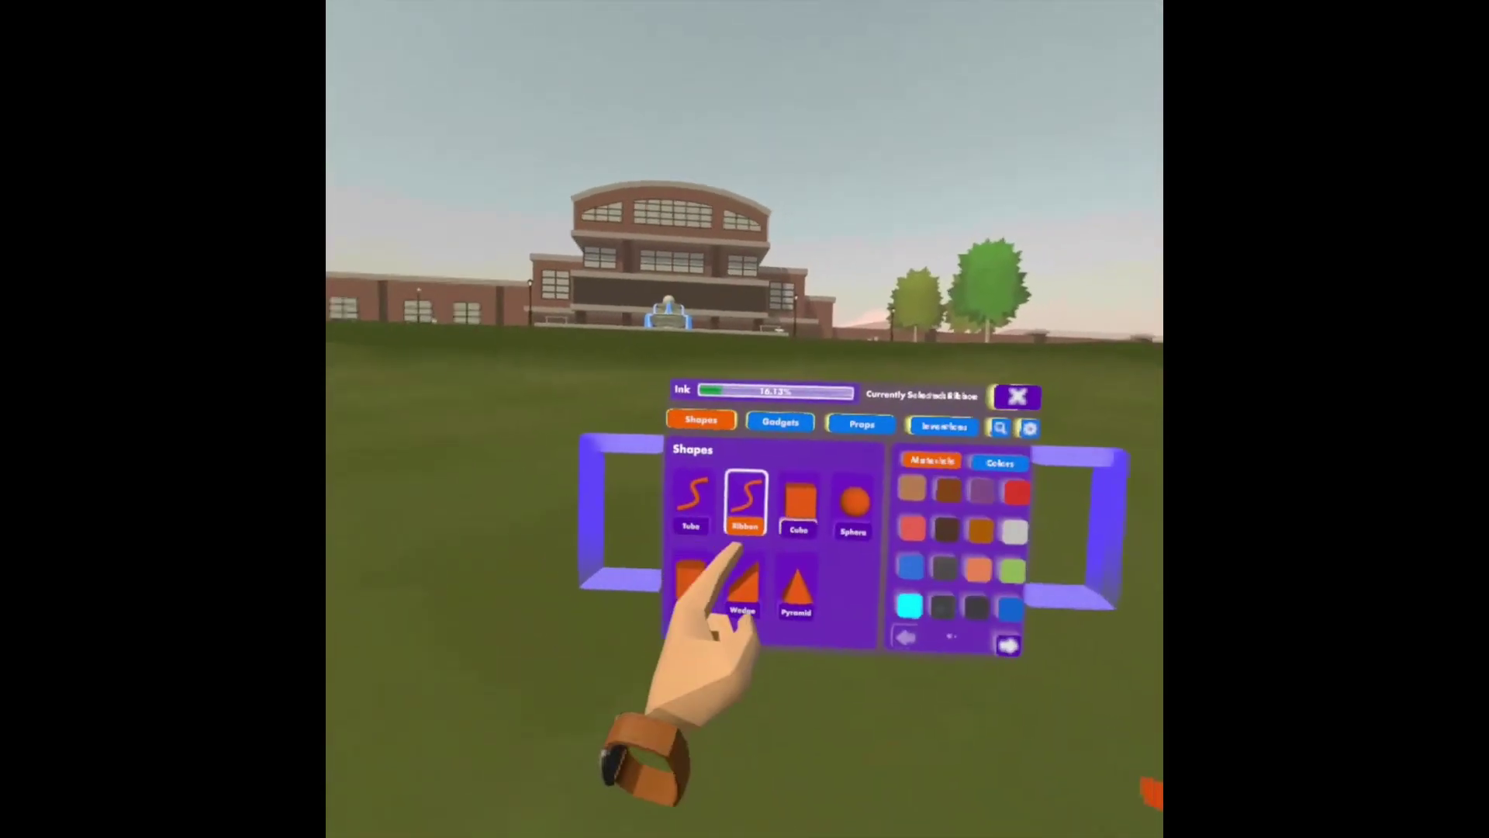
pyautogui.click(756, 512)
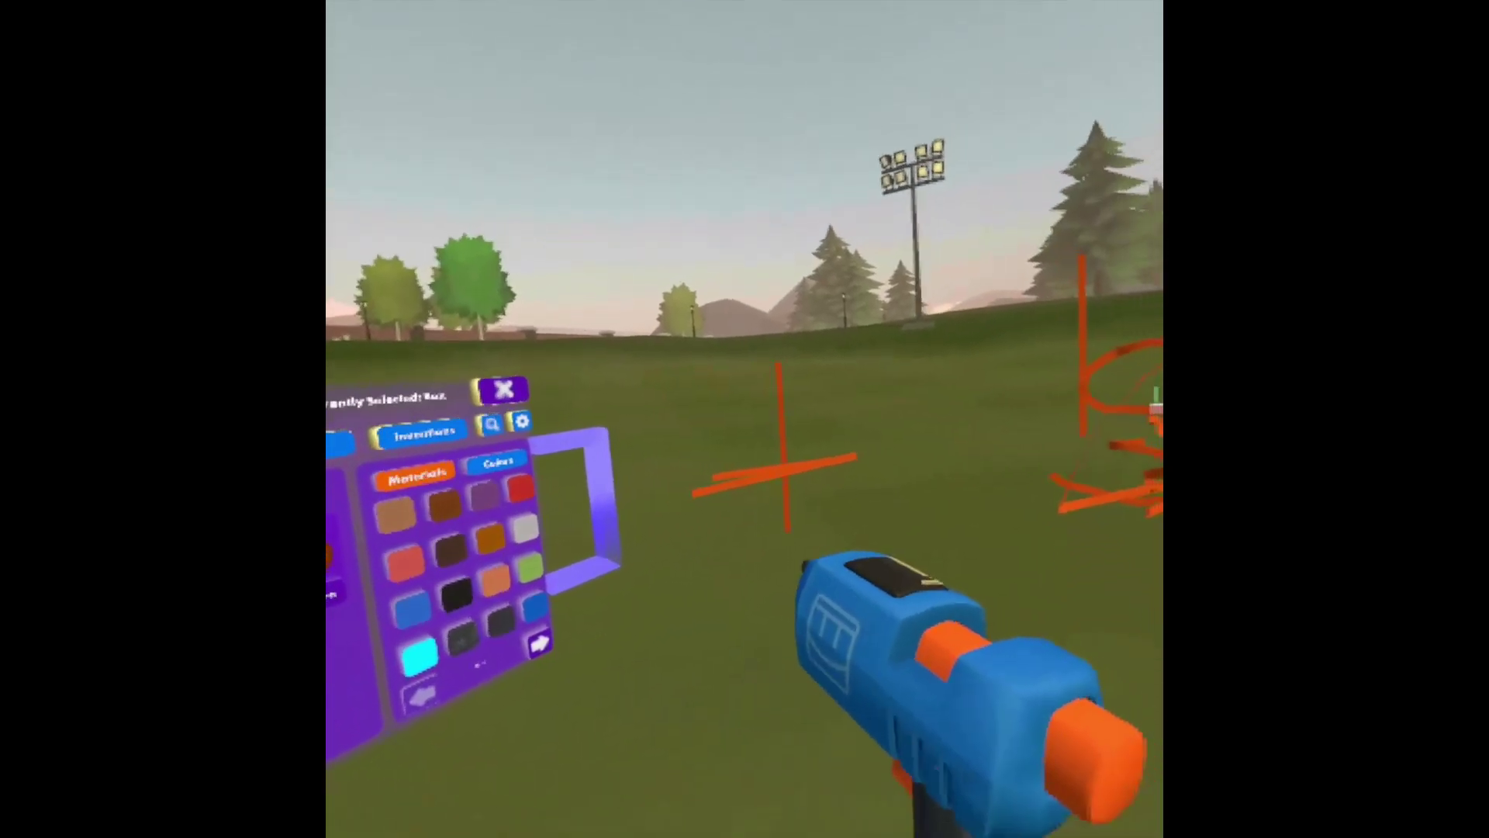
pyautogui.moveTo(779, 495); pyautogui.dragTo(920, 719)
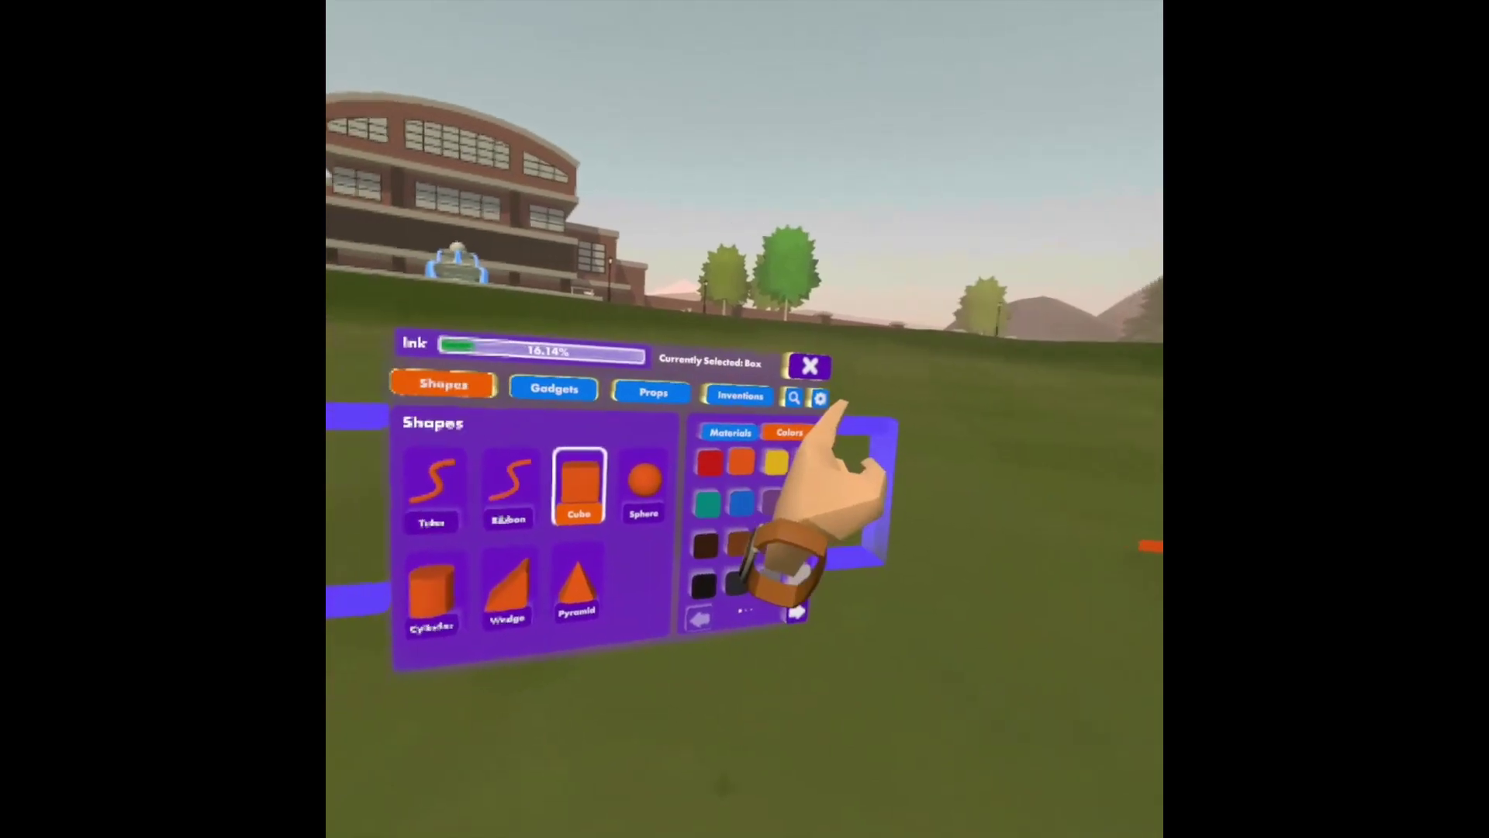
# - Turn off uniform shapes in the Maker Pen settings and draw a long orange box near the cube
pyautogui.click(758, 437)
pyautogui.click(843, 403)
pyautogui.click(745, 483)
pyautogui.moveTo(737, 388)
pyautogui.mouseDown()
pyautogui.moveTo(791, 648)
pyautogui.moveTo(896, 834)
pyautogui.moveTo(906, 533)
pyautogui.mouseUp()
pyautogui.moveTo(921, 242)
pyautogui.mouseDown()
pyautogui.moveTo(900, 227)
pyautogui.moveTo(776, 459)
pyautogui.moveTo(764, 630)
pyautogui.moveTo(836, 748)
pyautogui.mouseUp()
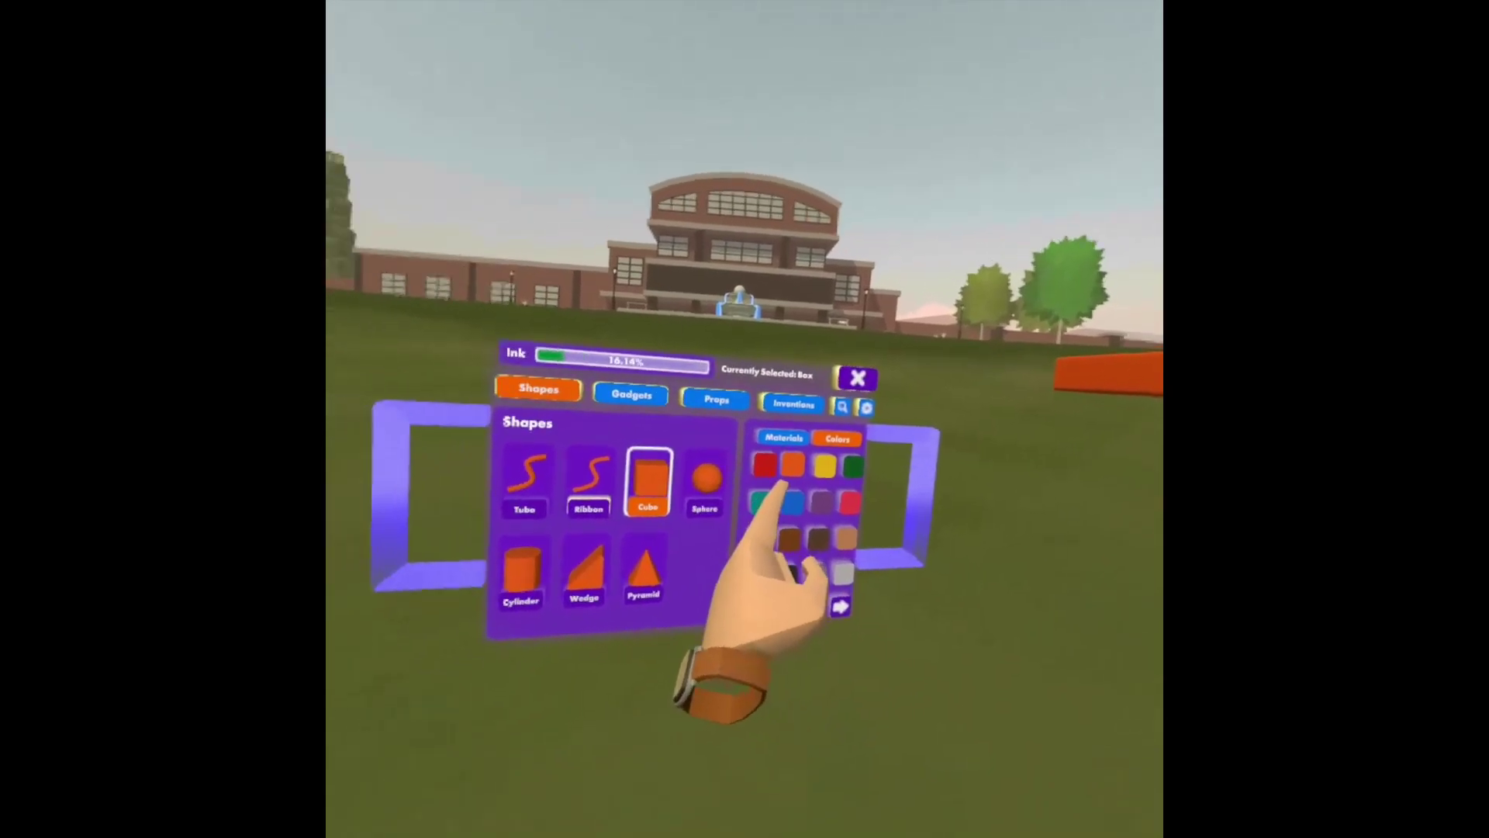
# - Choose the Tube shape and draw freehand strokes in orange, yellow and dark green in front of the cube
pyautogui.click(710, 494)
pyautogui.click(633, 493)
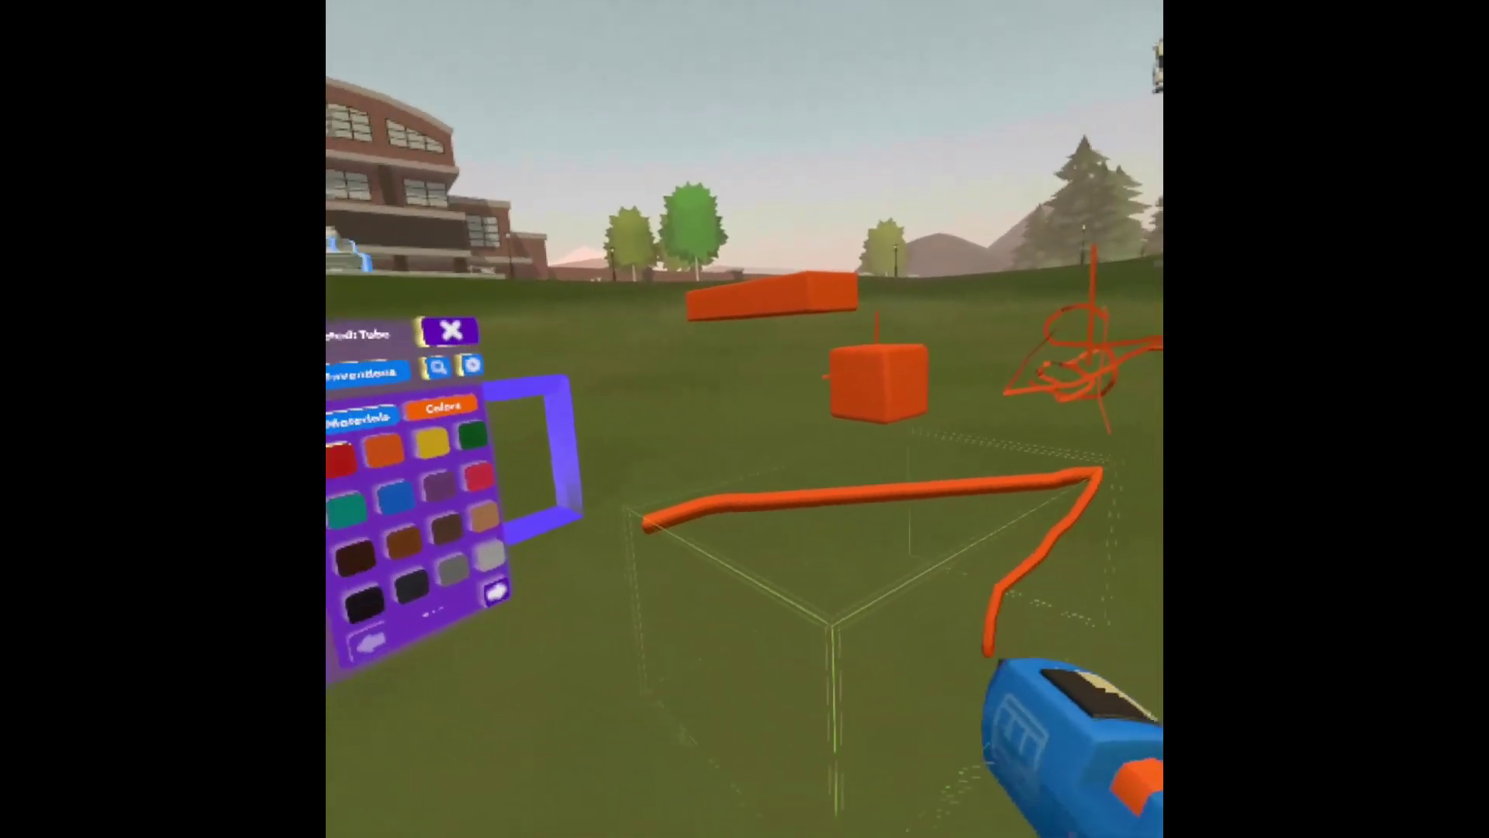
pyautogui.click(759, 437)
pyautogui.moveTo(686, 603); pyautogui.dragTo(1138, 555)
# - Switch to the glowing cyan material and draw straight and looping tube strokes across the coloured ones
pyautogui.click(716, 442)
pyautogui.moveTo(735, 731); pyautogui.dragTo(849, 642)
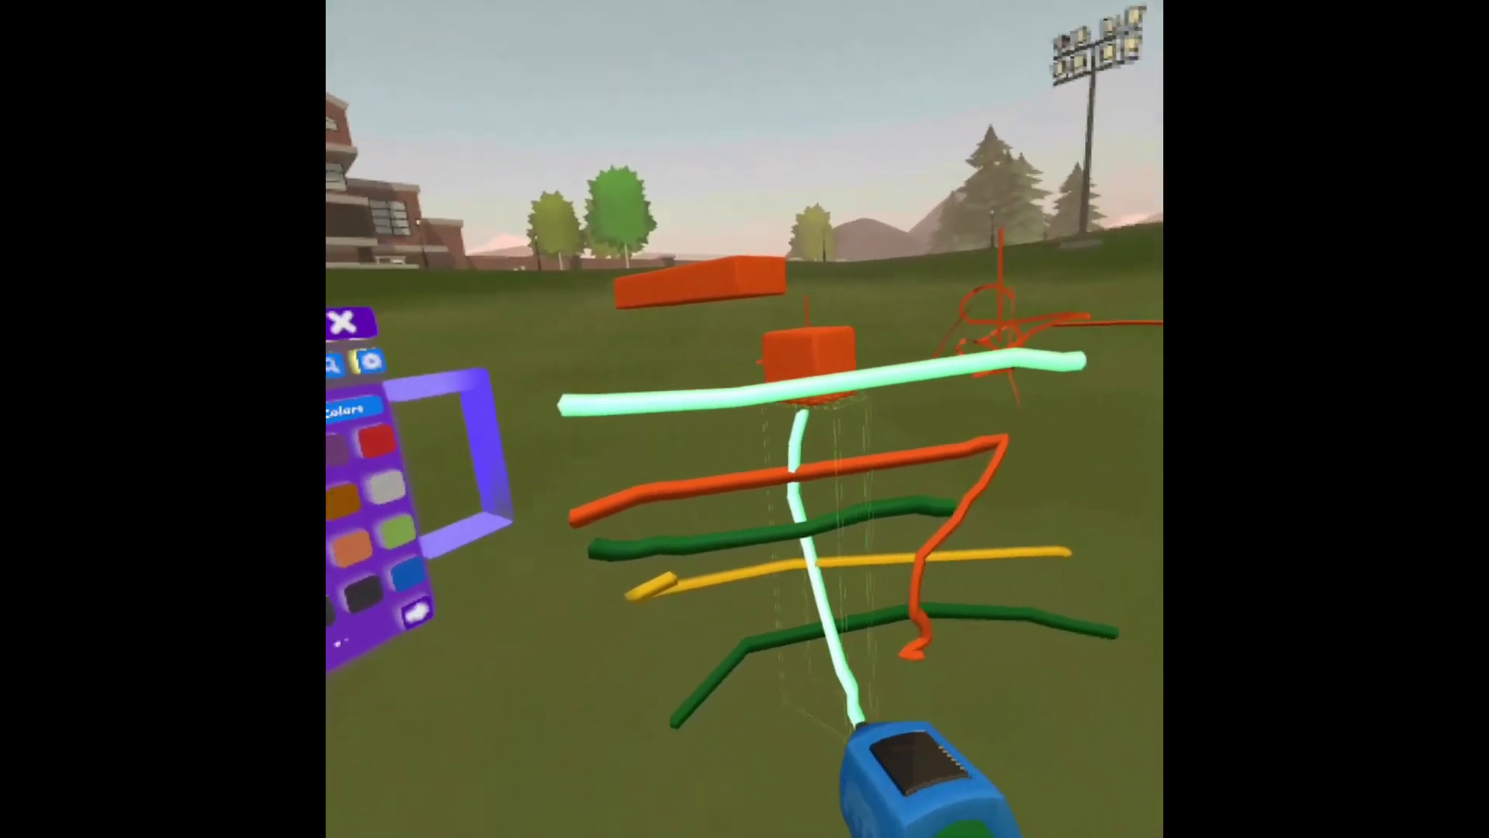
pyautogui.moveTo(973, 636); pyautogui.dragTo(877, 604)
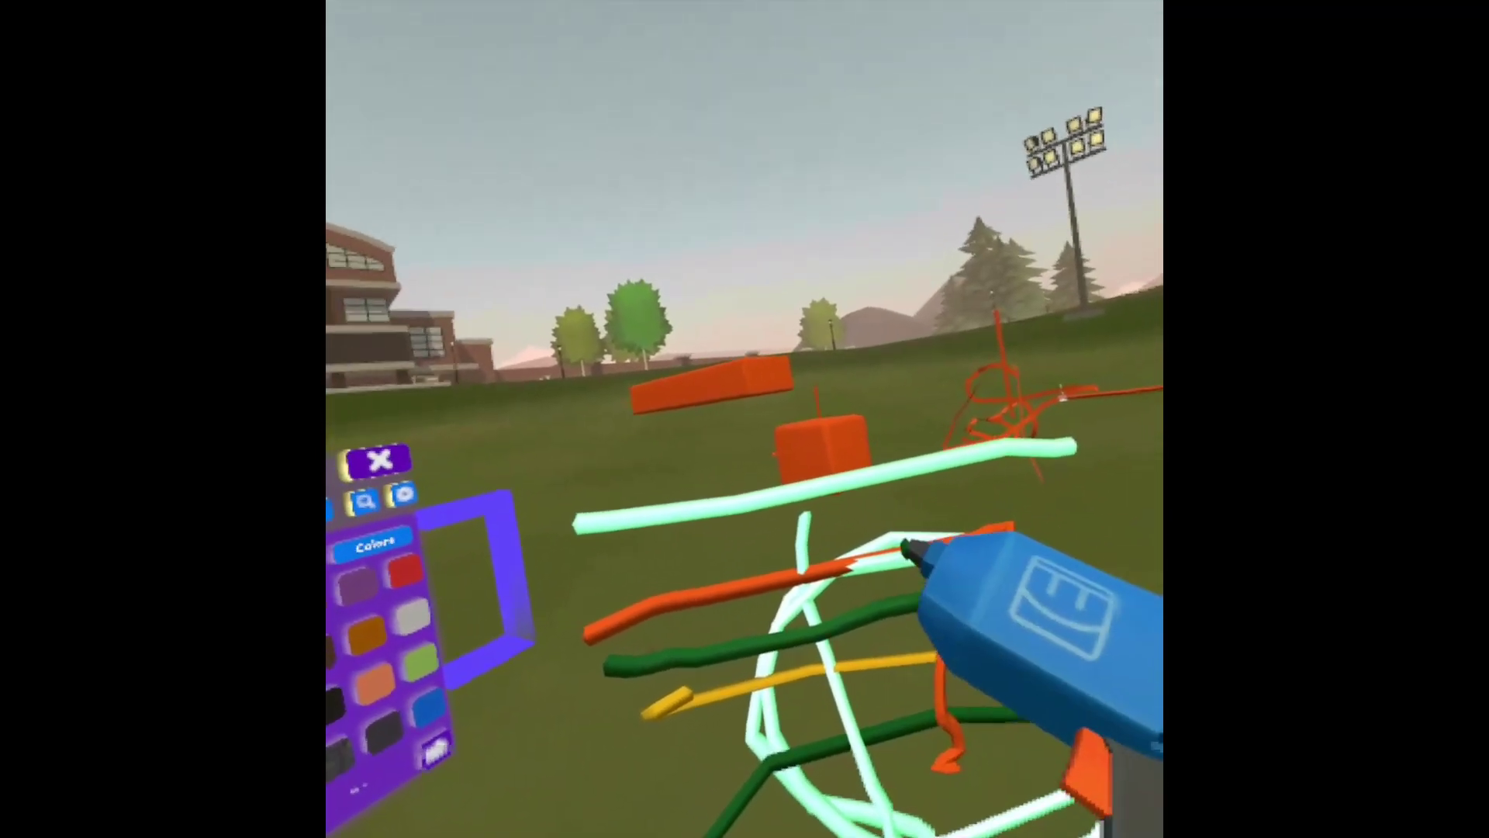
pyautogui.moveTo(798, 427); pyautogui.dragTo(1035, 475)
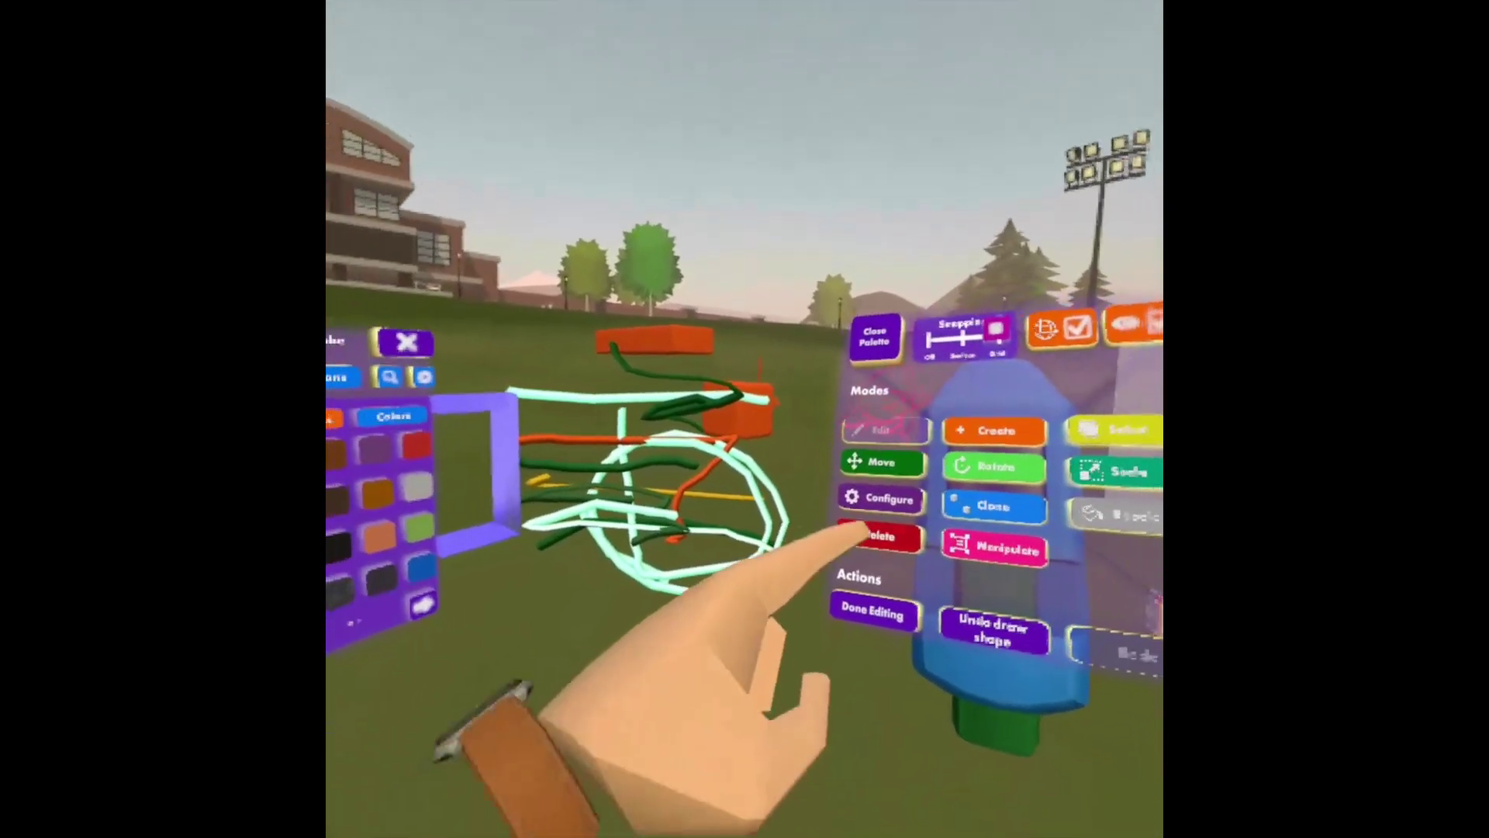
# - Delete several of the tube strokes with Delete mode and restore some of them with Undo delete shape
pyautogui.click(868, 535)
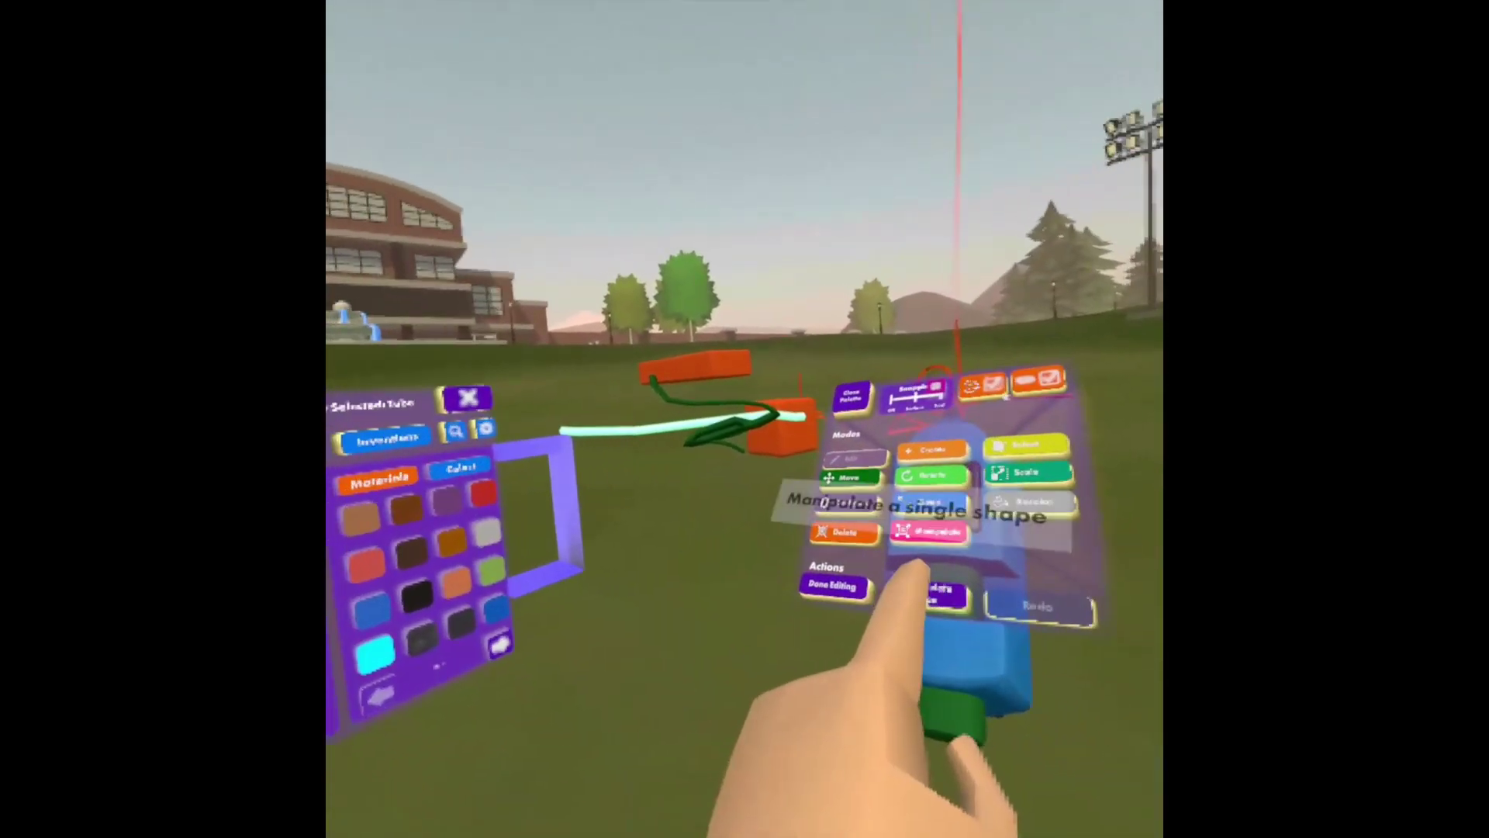
pyautogui.click(940, 595)
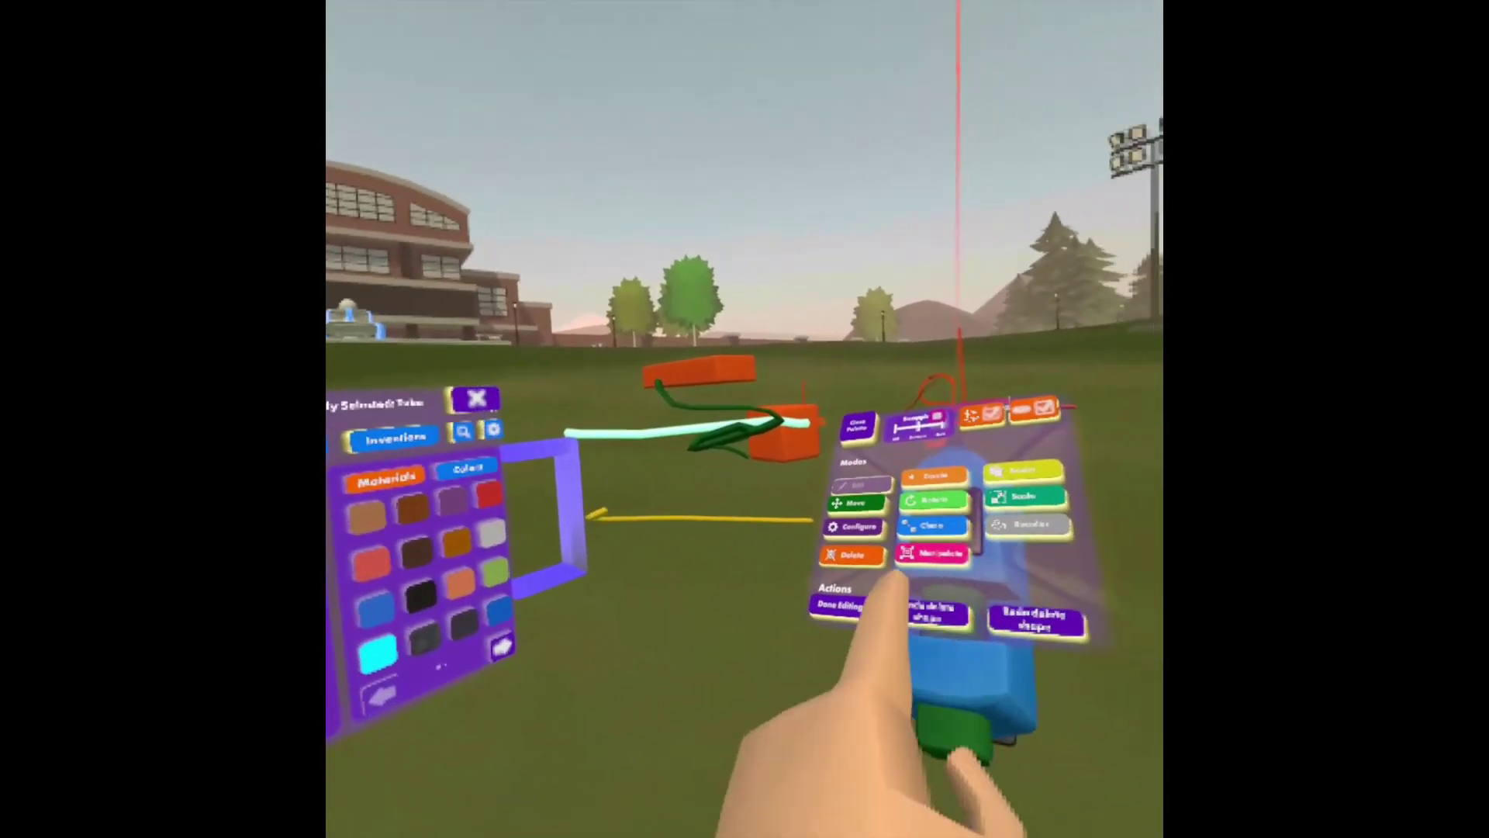
pyautogui.click(935, 611)
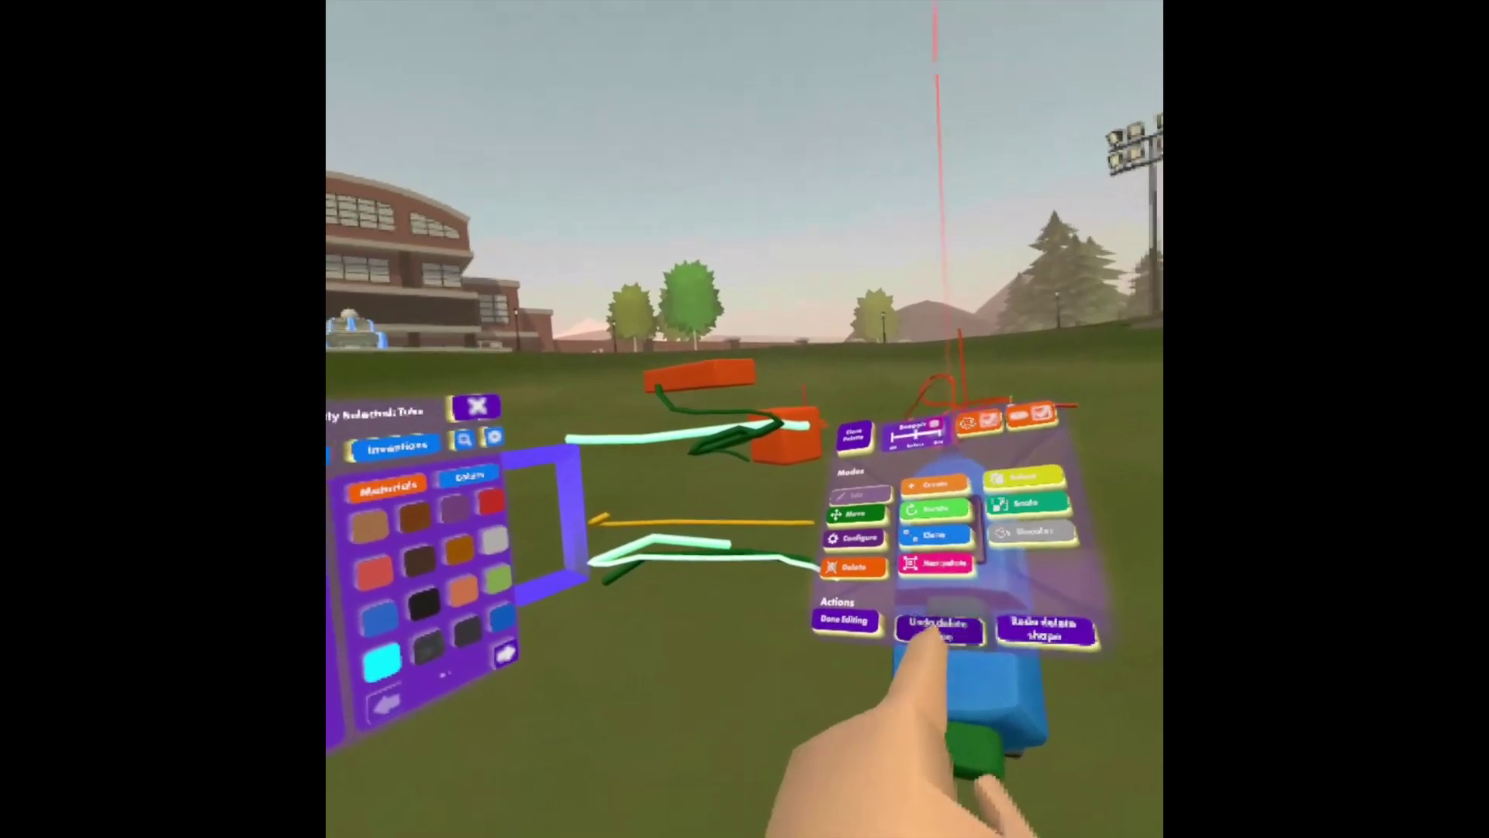
pyautogui.click(938, 631)
pyautogui.click(912, 658)
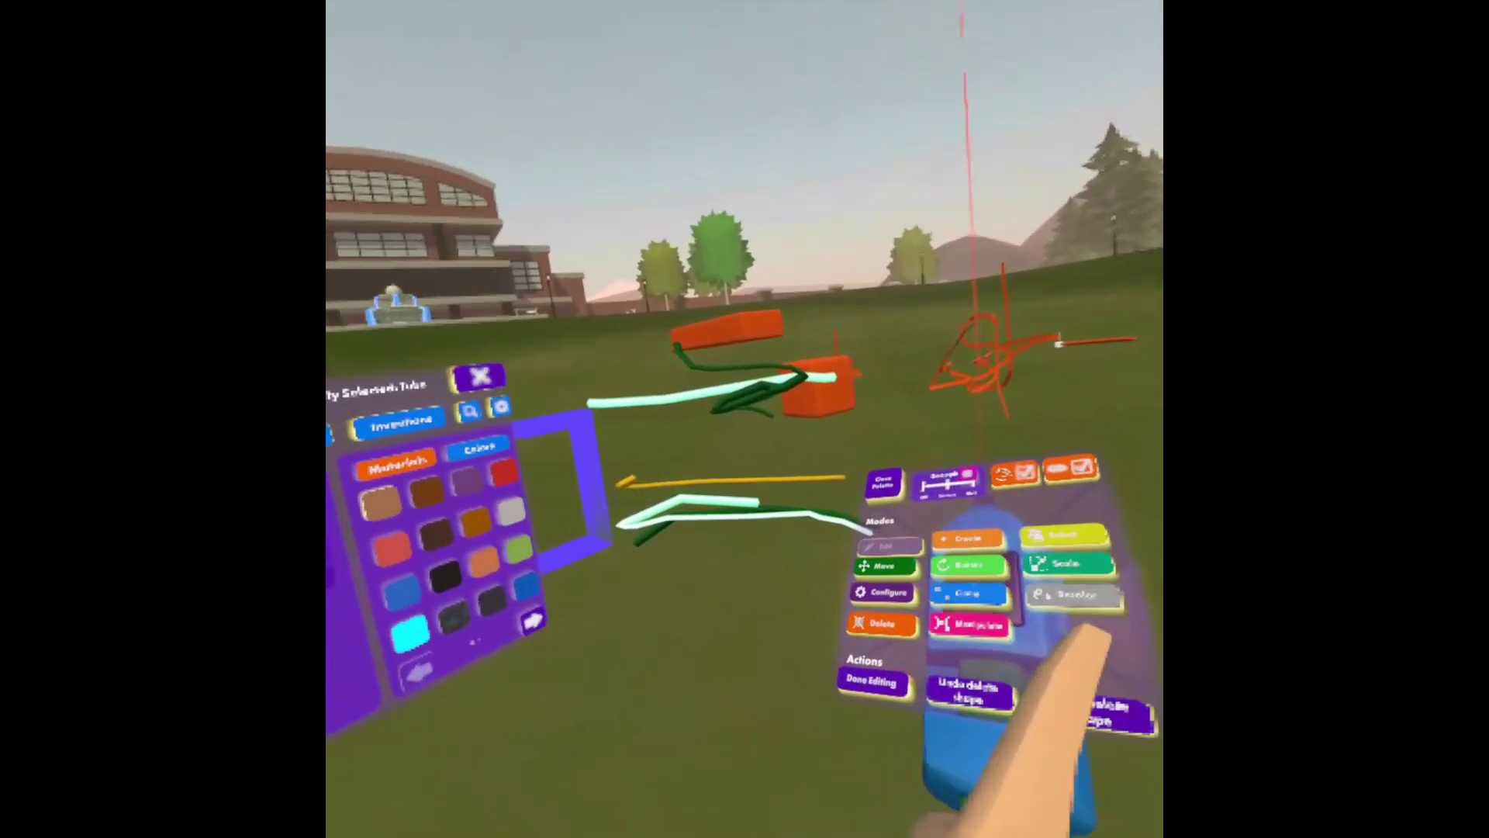
pyautogui.click(846, 549)
pyautogui.click(836, 484)
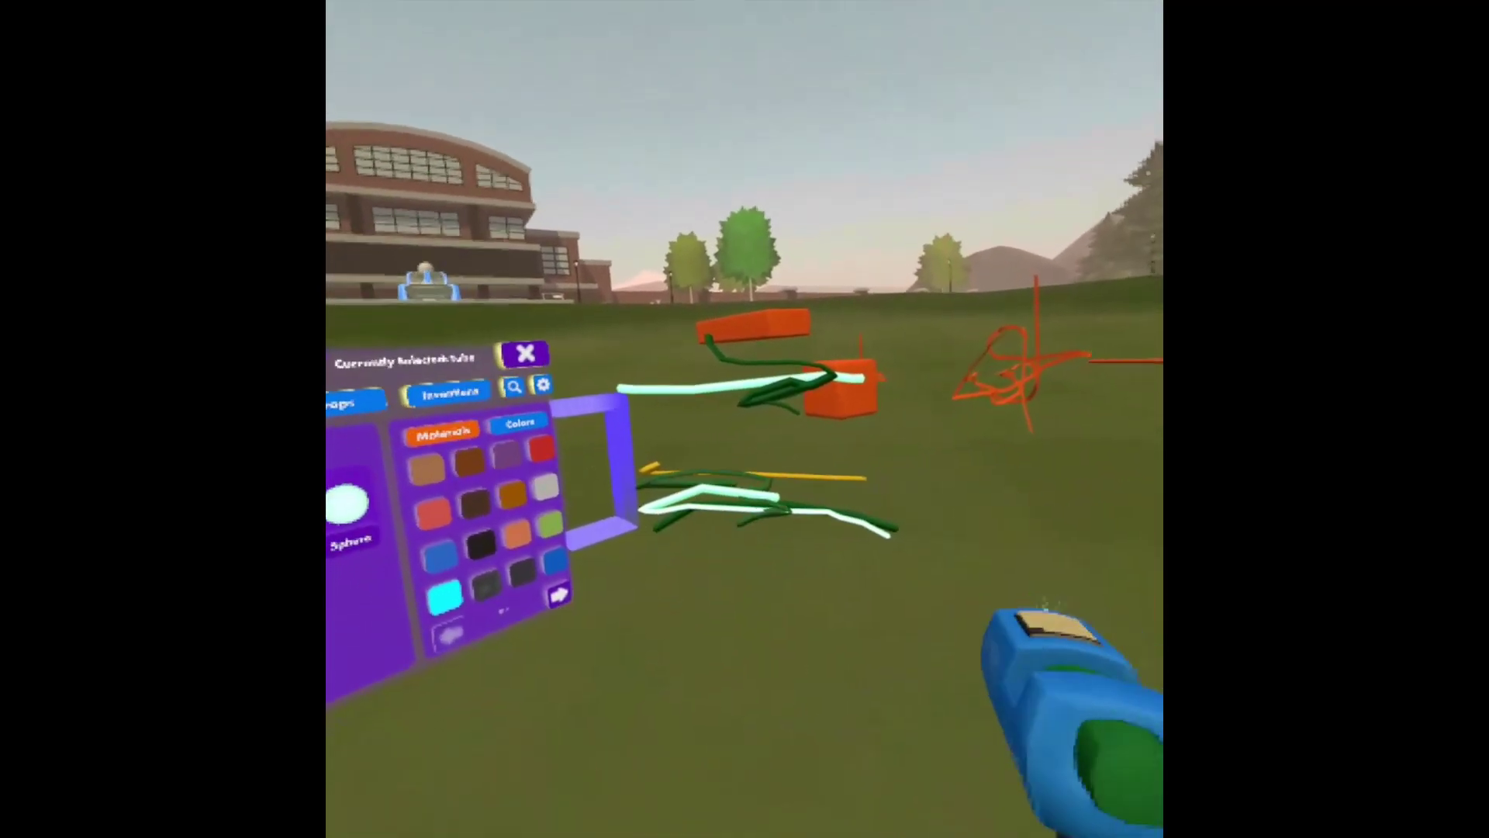
# - Draw two more glowing cyan tube strokes over the grass in front of the art canvases
pyautogui.moveTo(1024, 582)
pyautogui.mouseDown()
pyautogui.moveTo(665, 615)
pyautogui.moveTo(704, 564)
pyautogui.mouseUp()
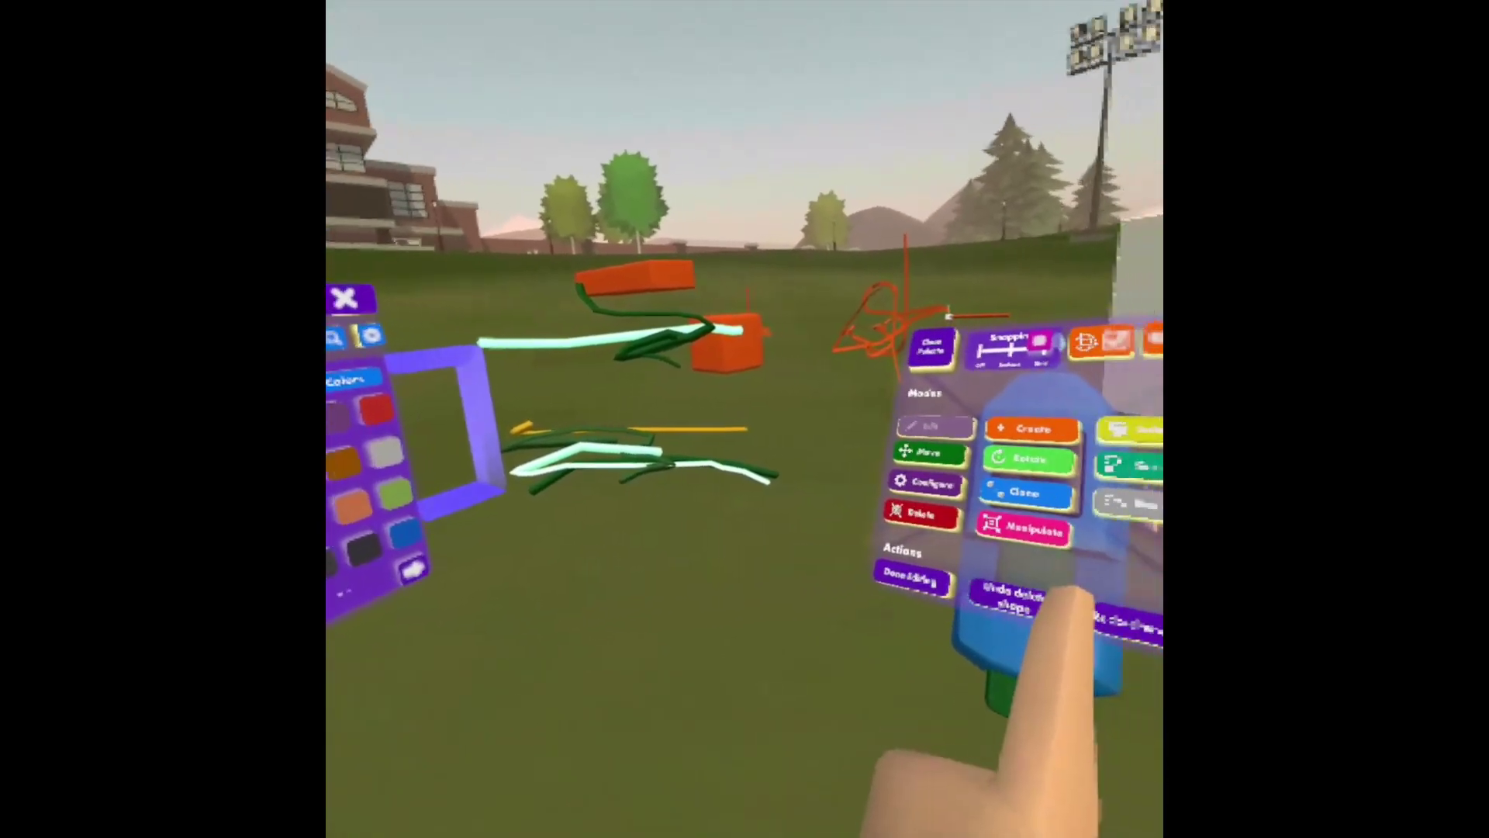
pyautogui.click(1148, 653)
pyautogui.click(1148, 653)
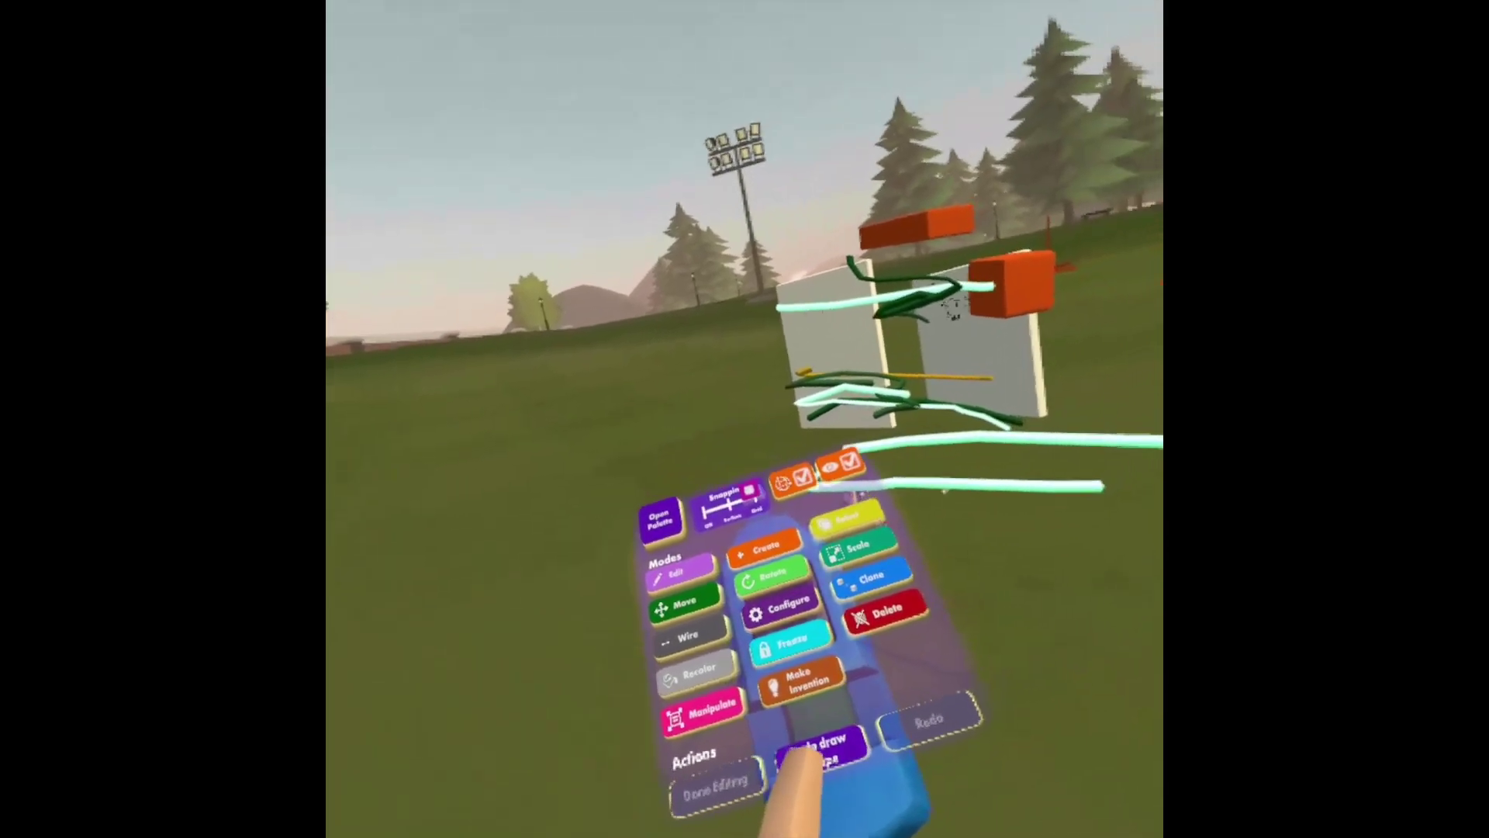
# - Open the new cyan tubes in Edit mode, apply the Move tool to a single tube, and finish editing
pyautogui.click(762, 764)
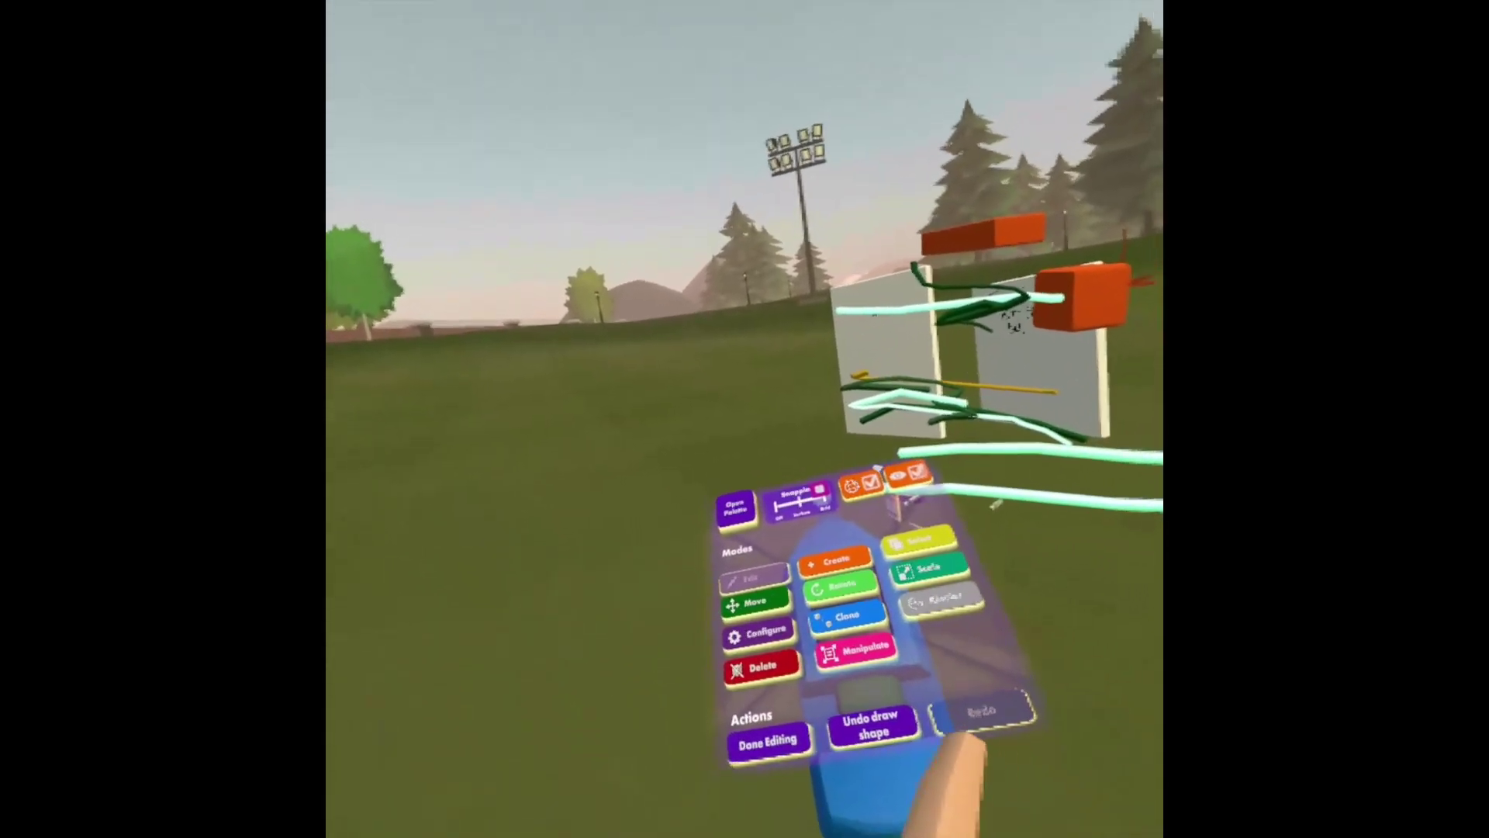
pyautogui.press('b')
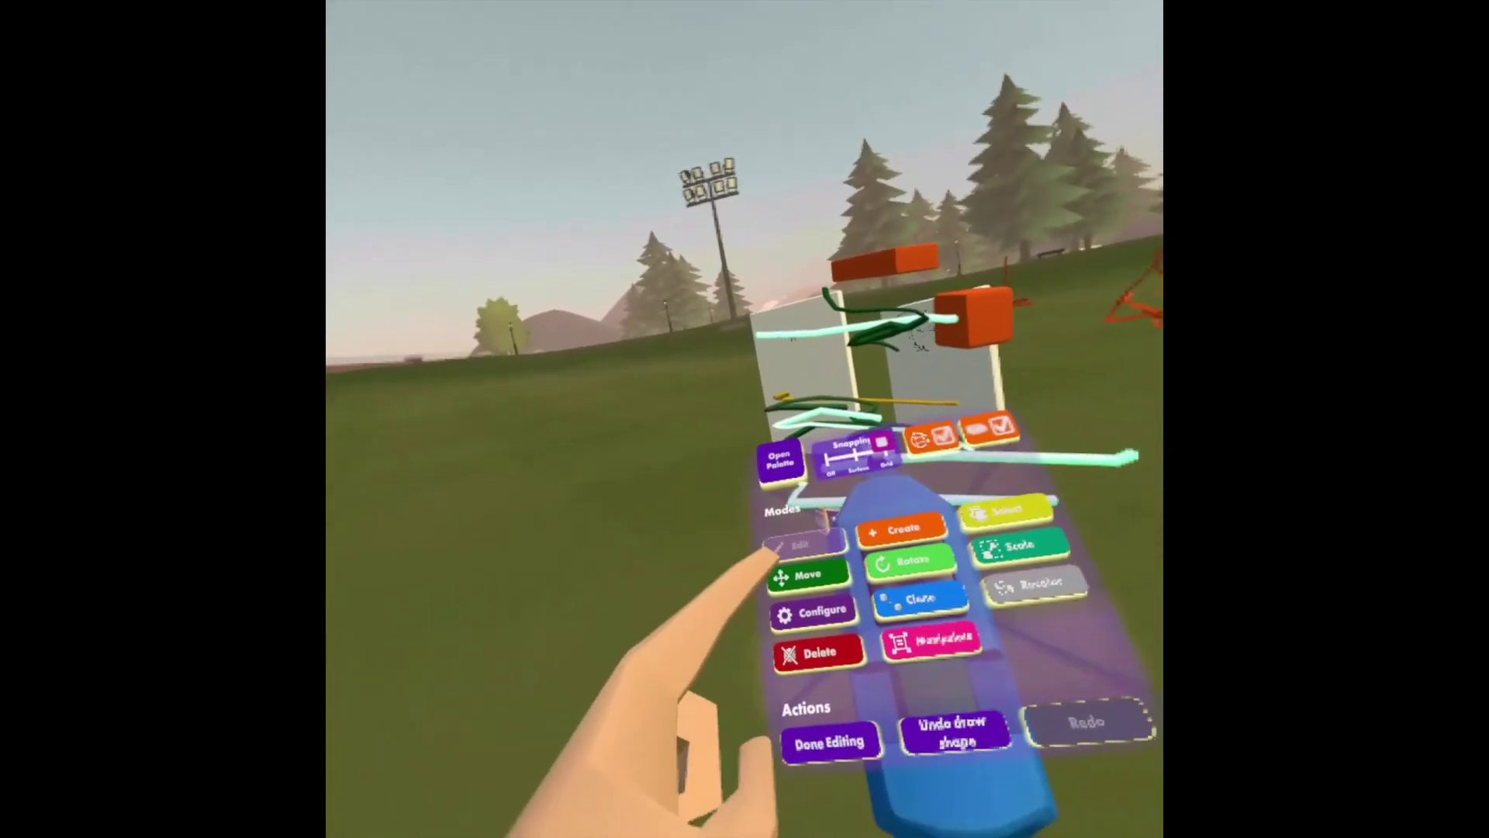
pyautogui.click(791, 564)
pyautogui.press('b')
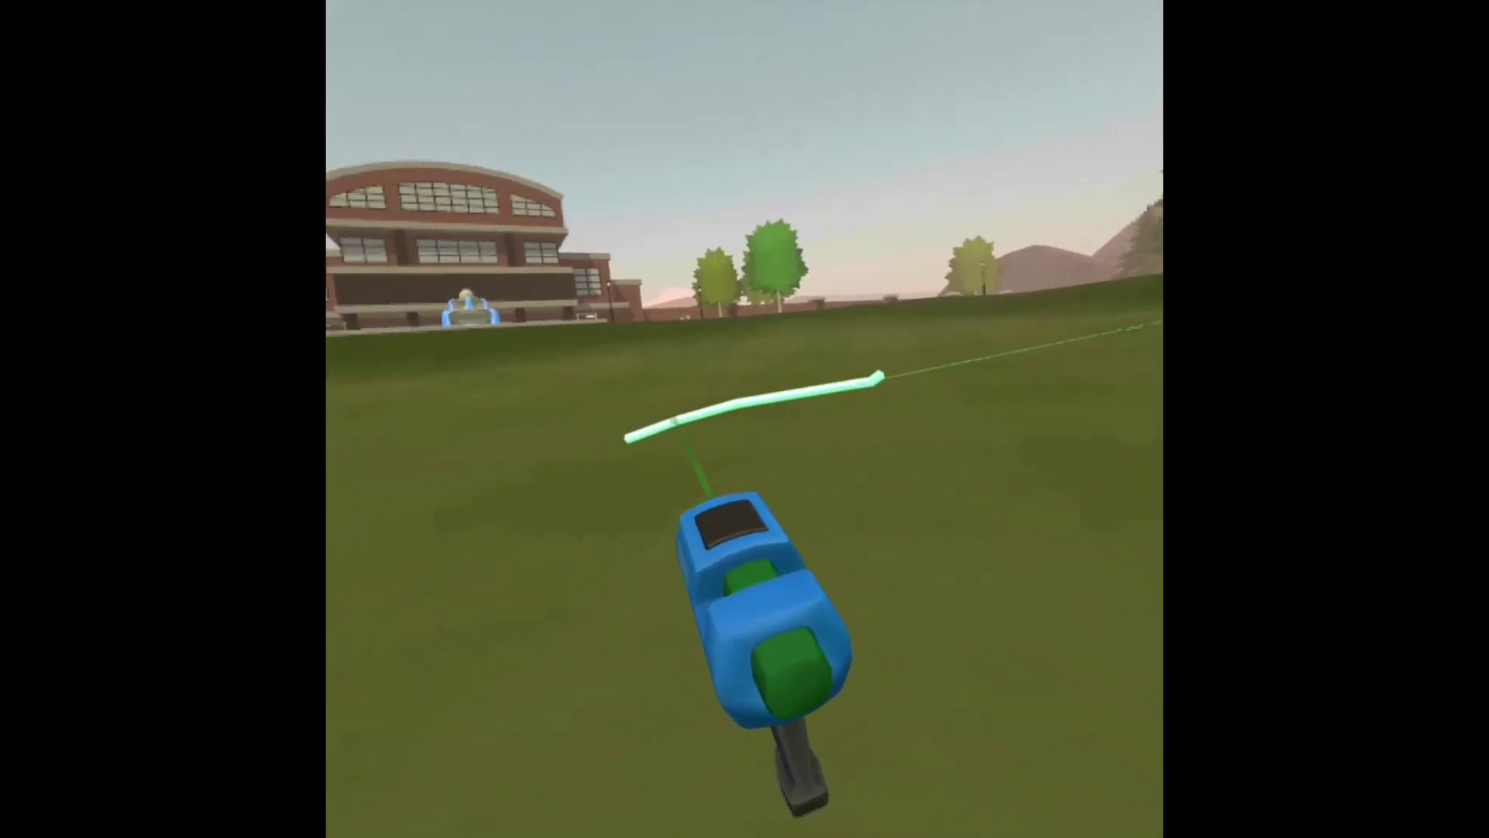
pyautogui.press('b')
pyautogui.click(593, 696)
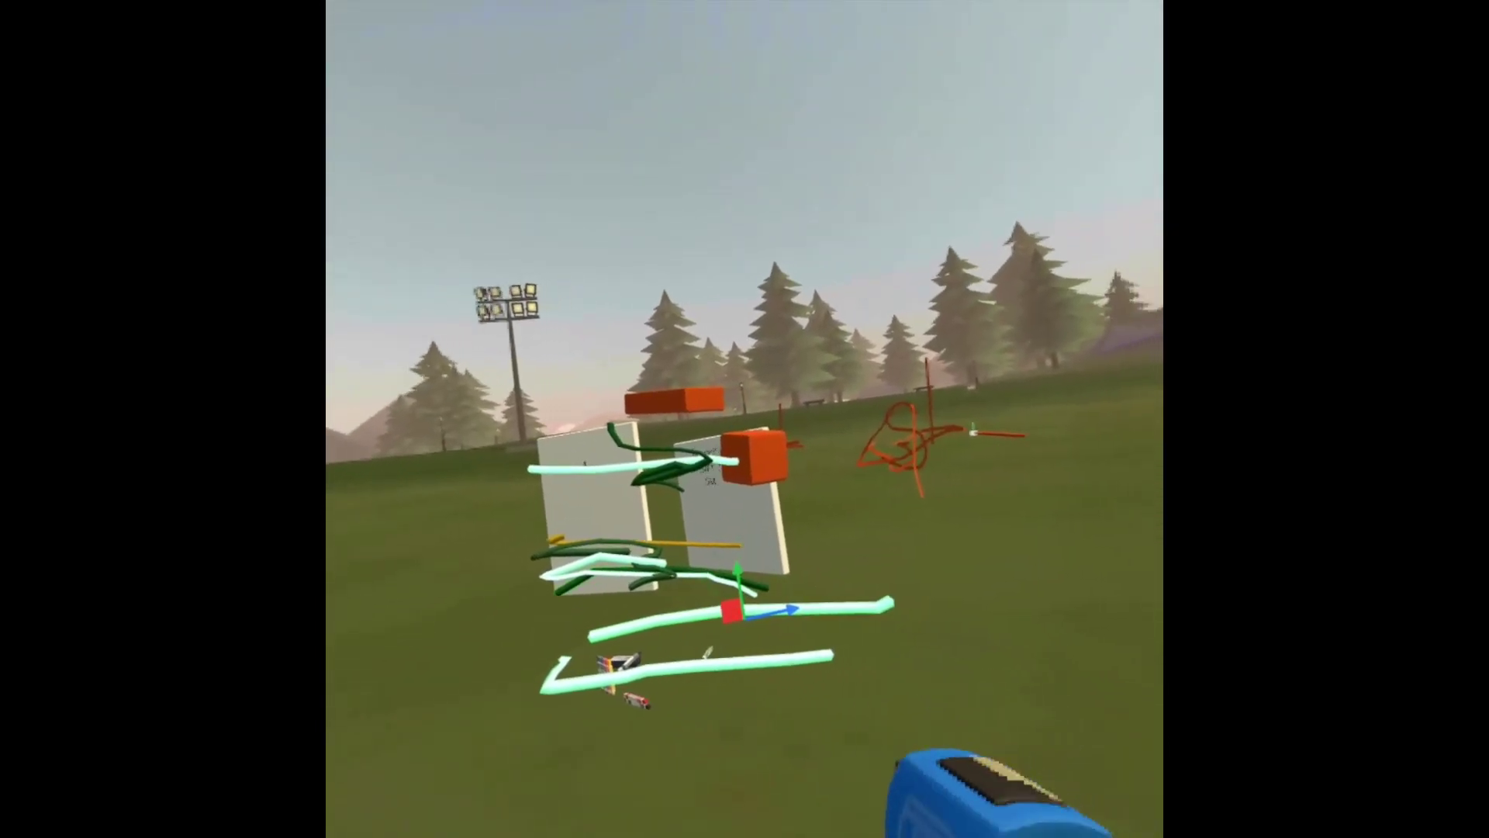
pyautogui.press('g')
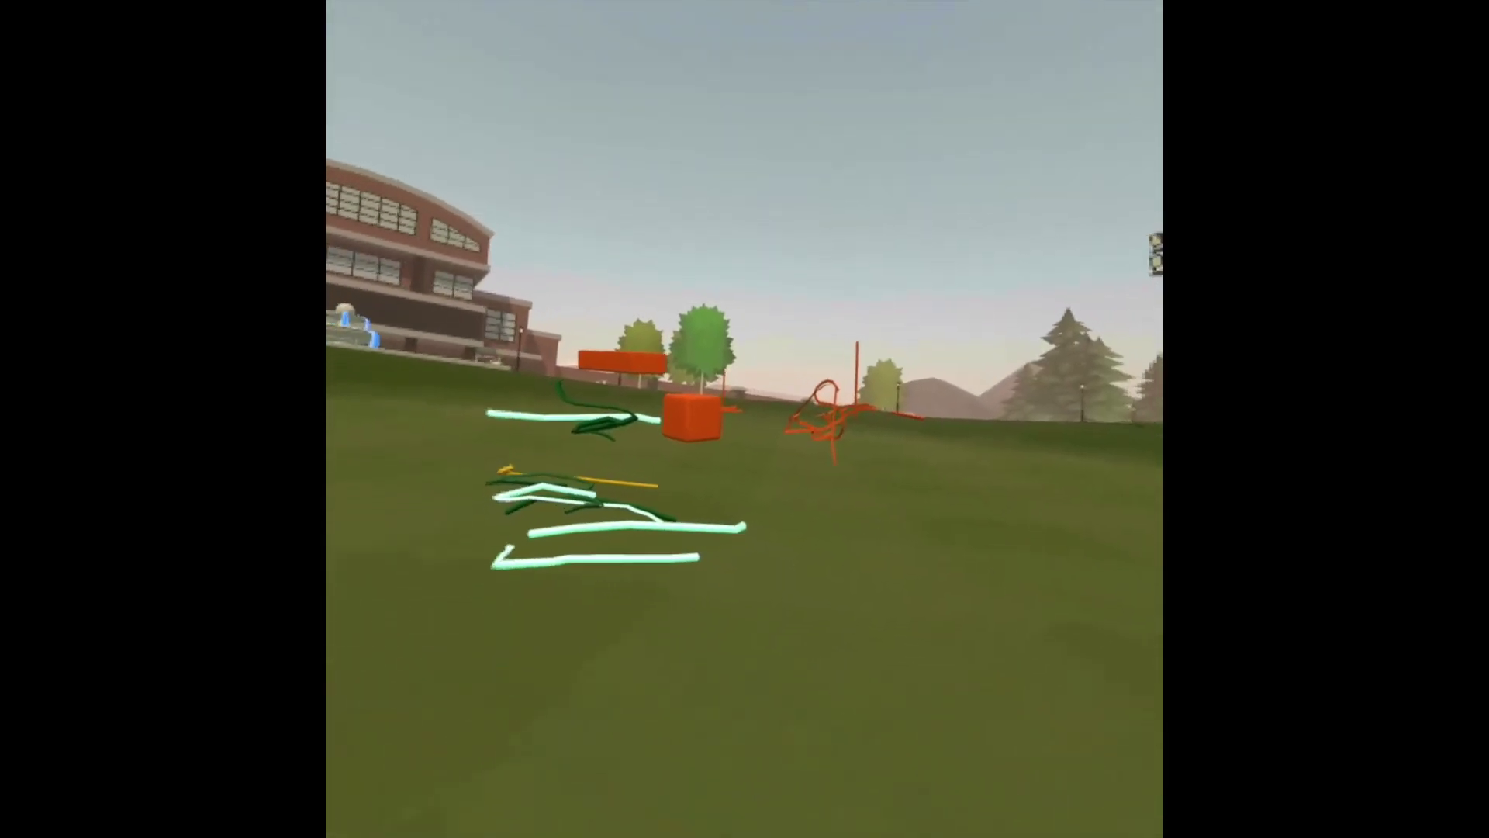
# - Open the orange shape group in Edit mode and pick the long box and the cube individually with the Move tool
pyautogui.press('b')
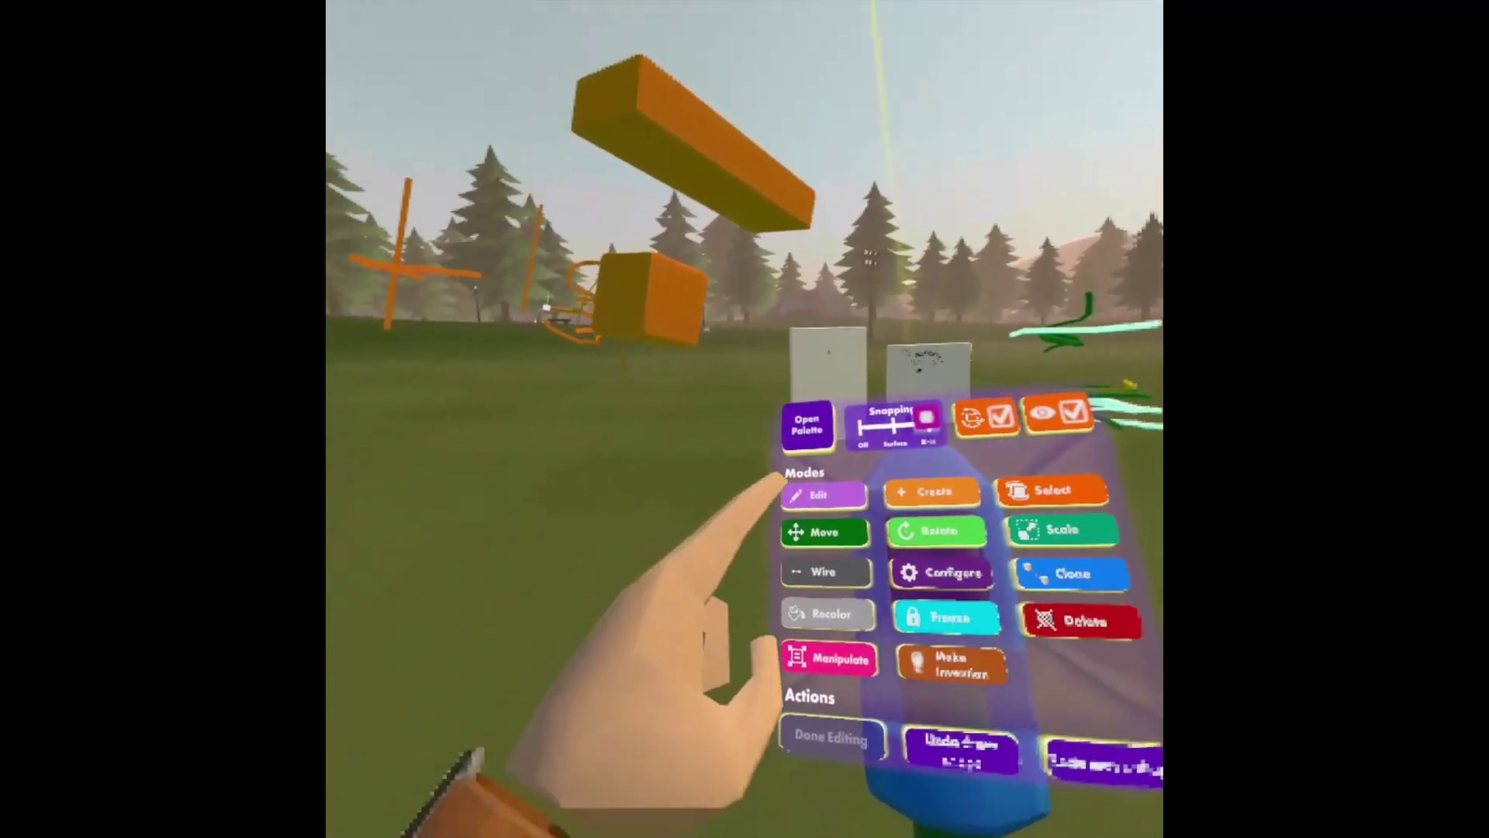
pyautogui.click(808, 500)
pyautogui.click(806, 349)
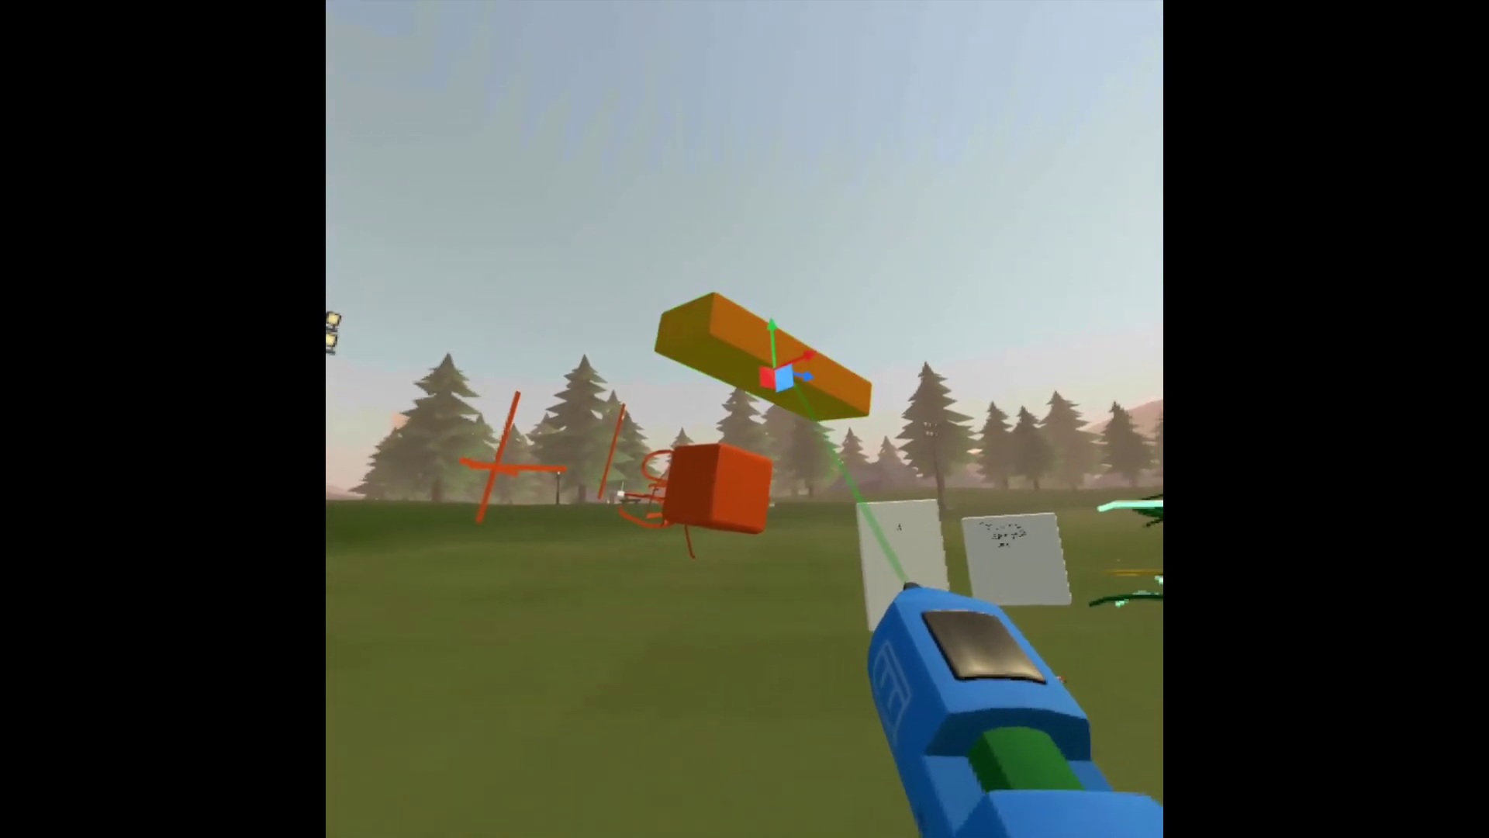
pyautogui.click(717, 487)
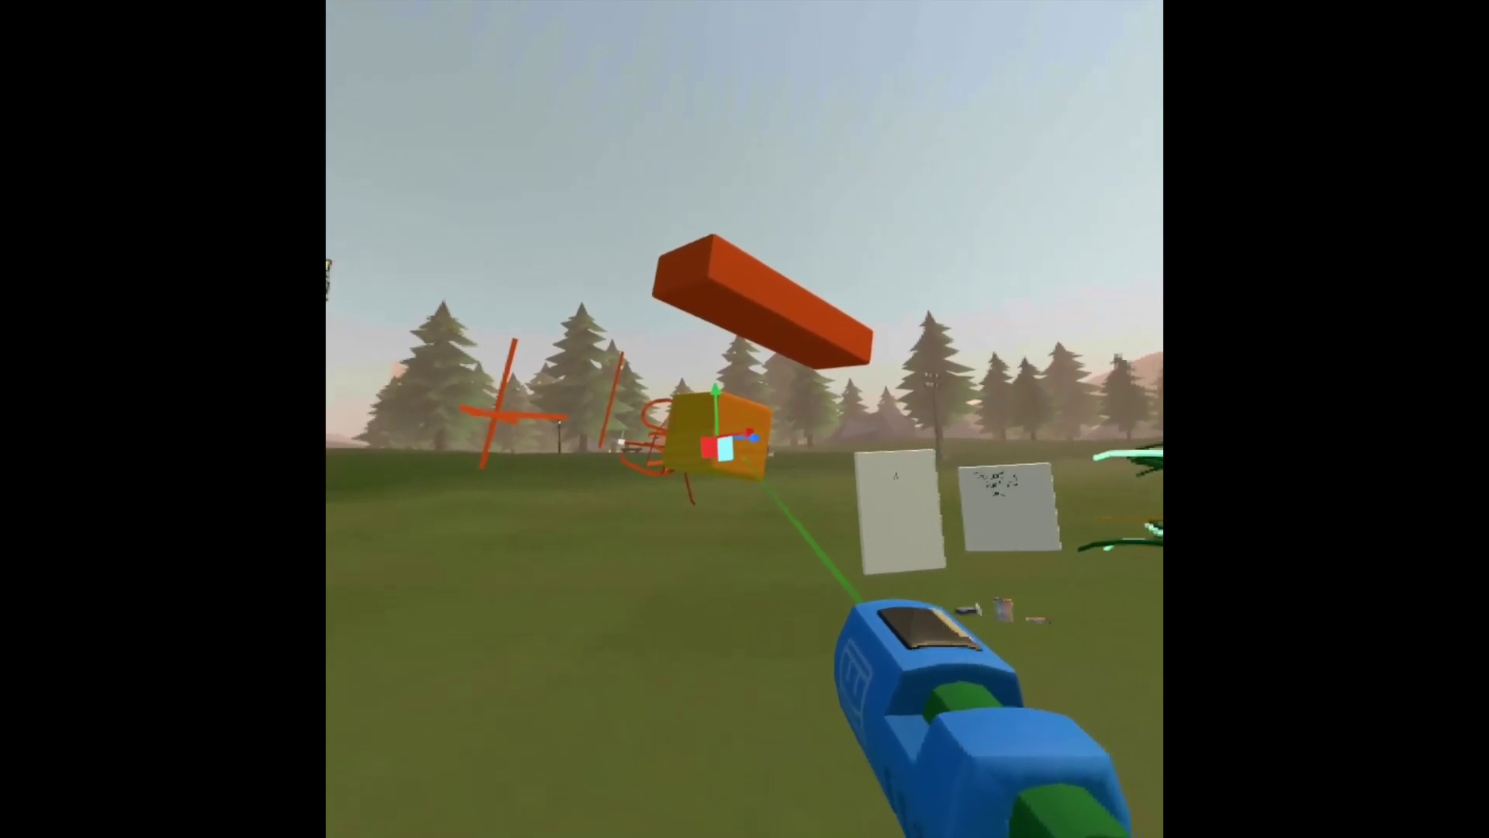
# - Use Select mode on the long orange box inside the group and finish editing
pyautogui.press('f')
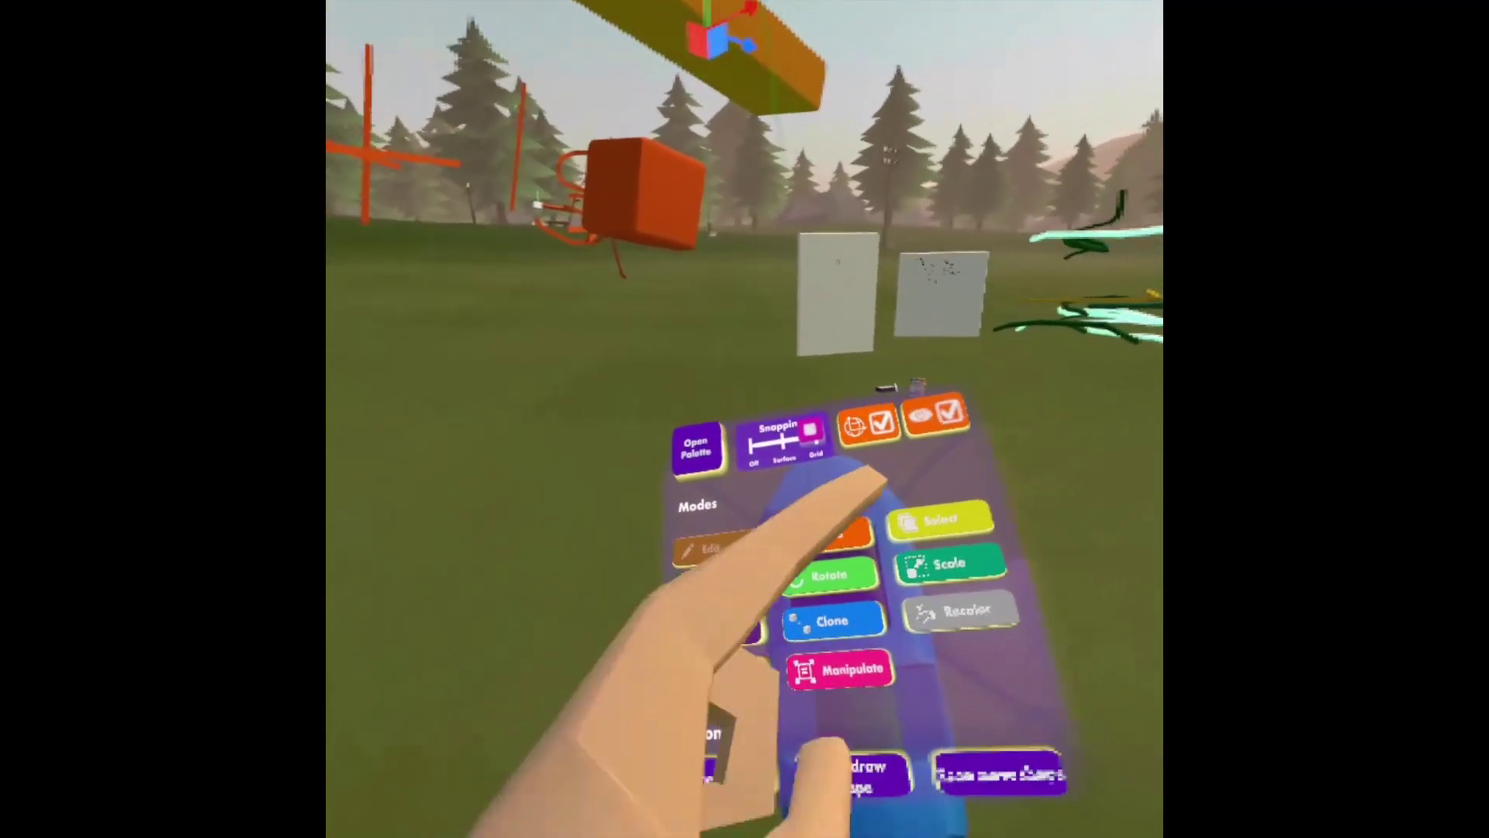
pyautogui.click(1025, 487)
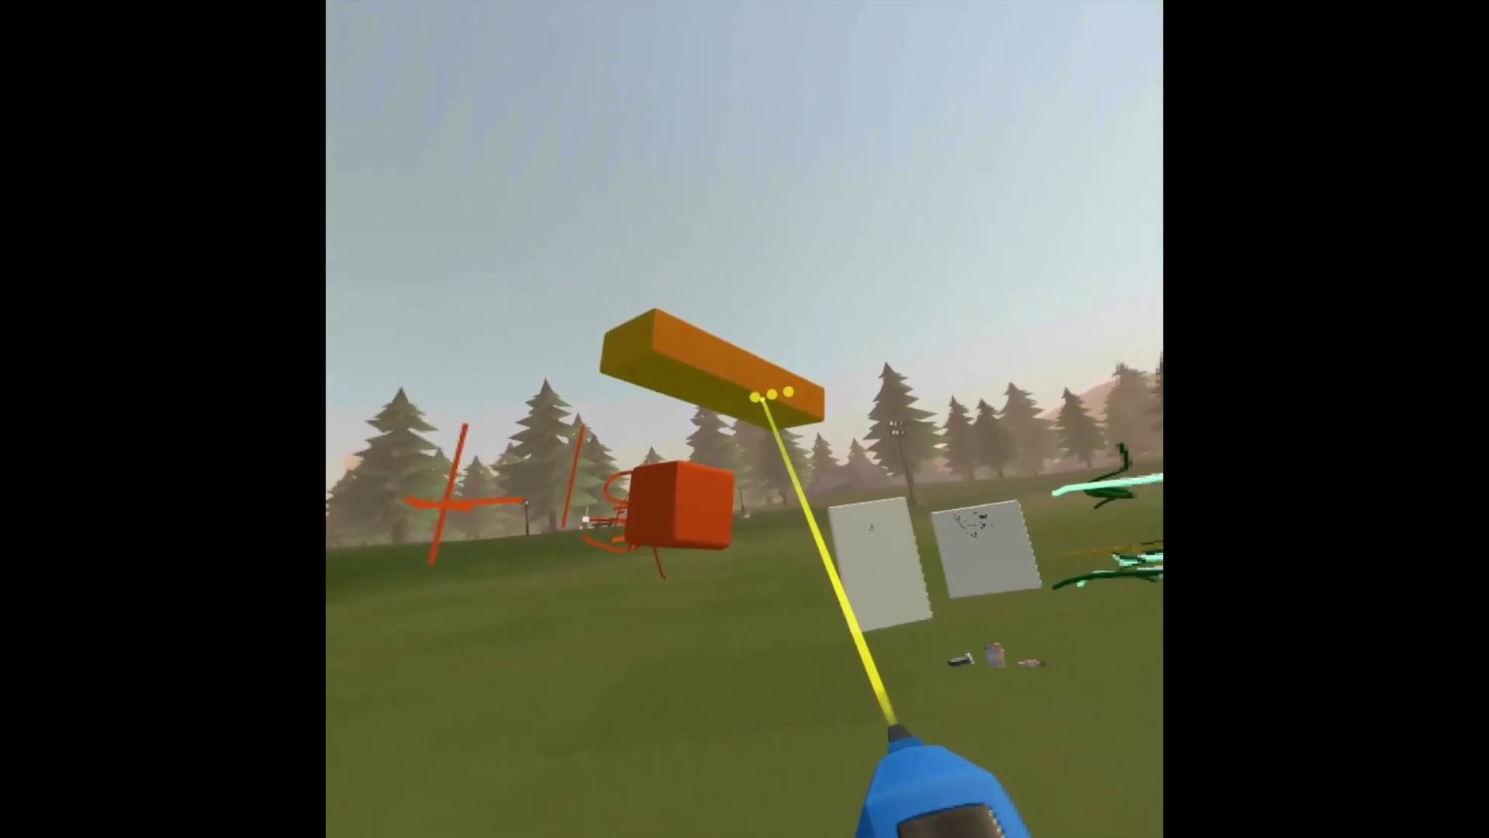
pyautogui.press('f')
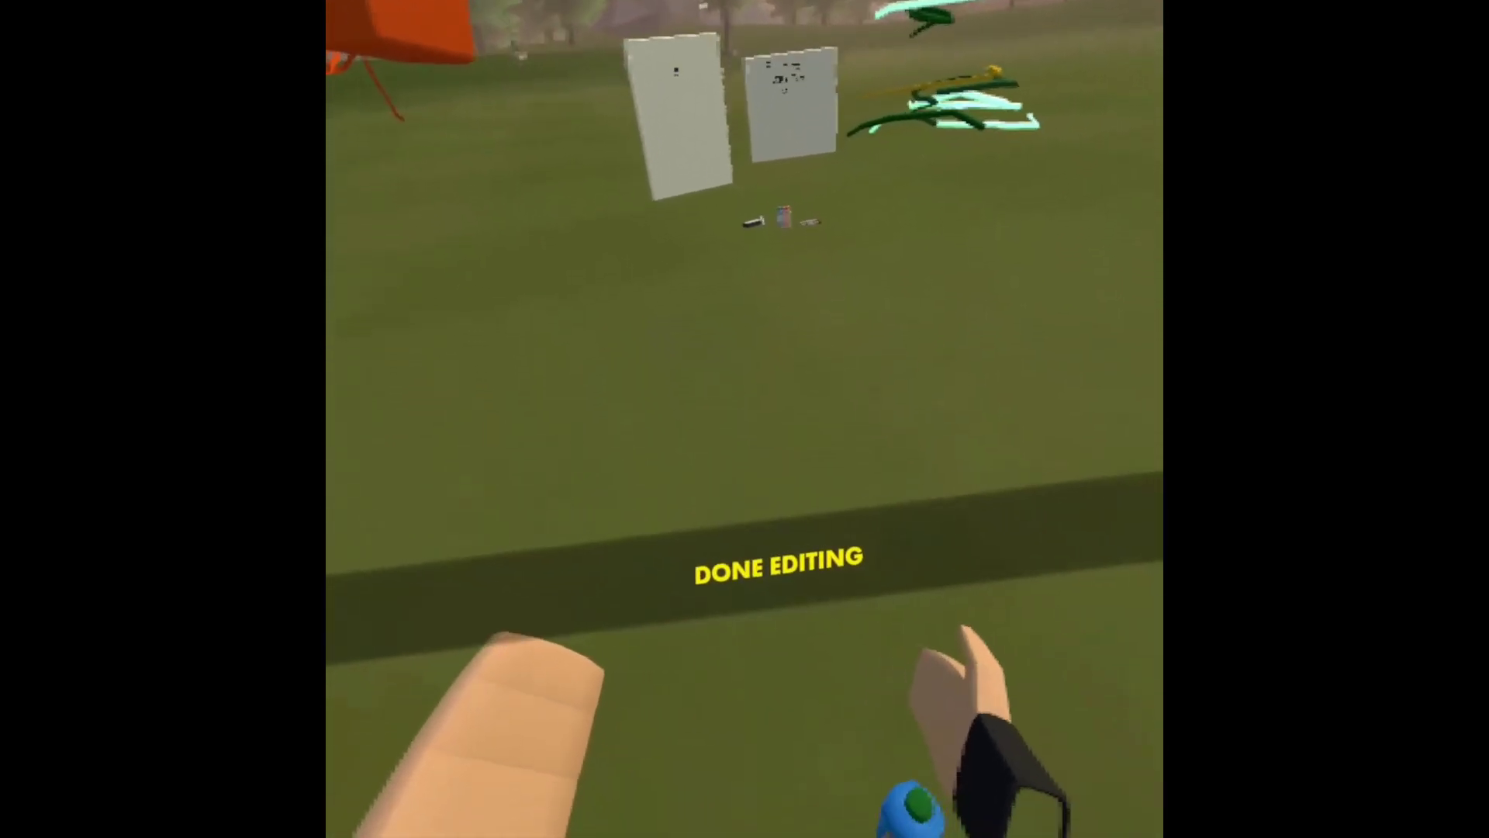
# - Reopen the orange shape group in Edit mode and select only the long box
pyautogui.press('f')
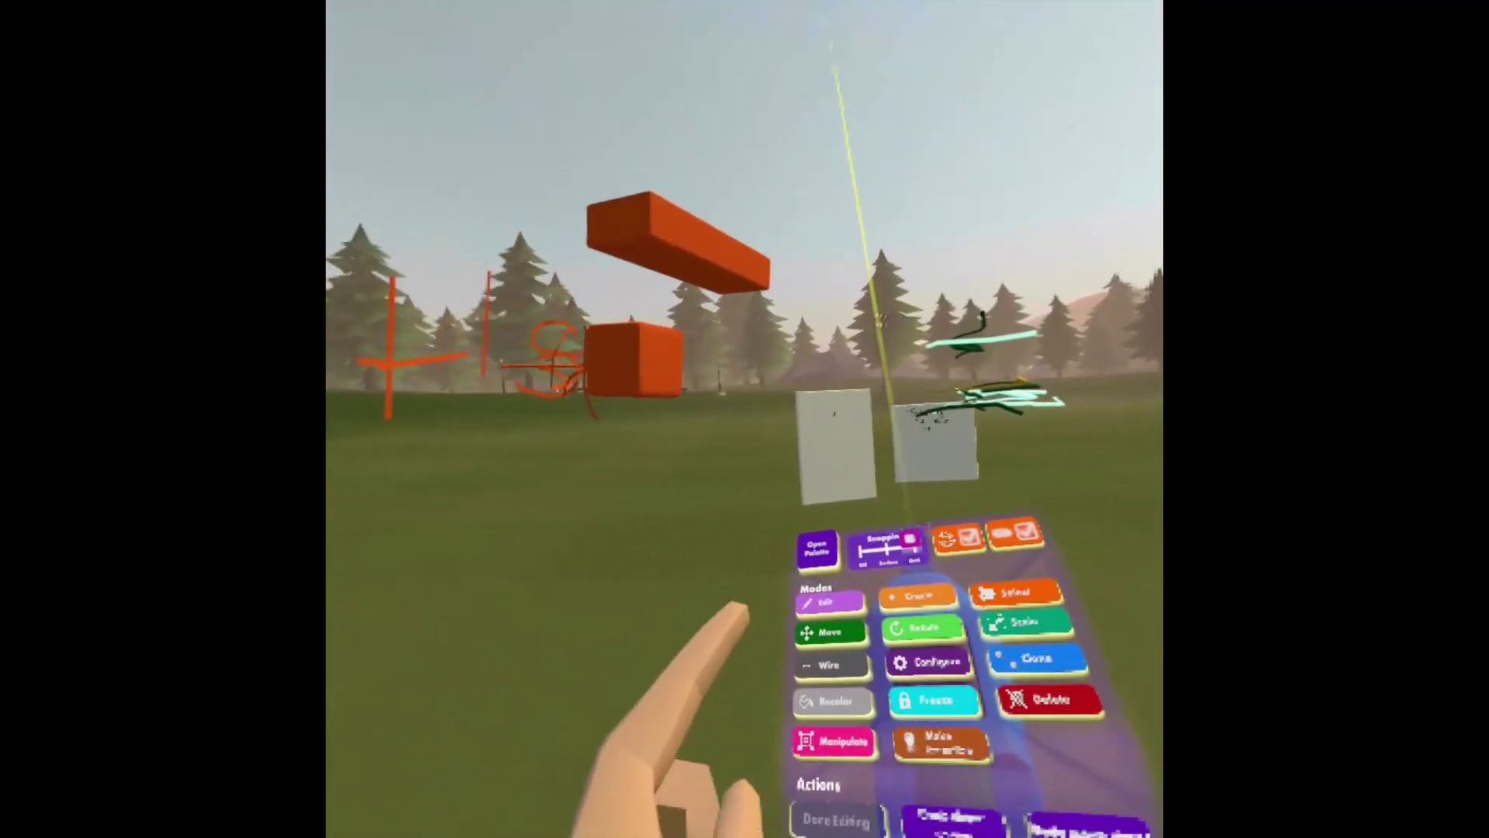
pyautogui.click(832, 563)
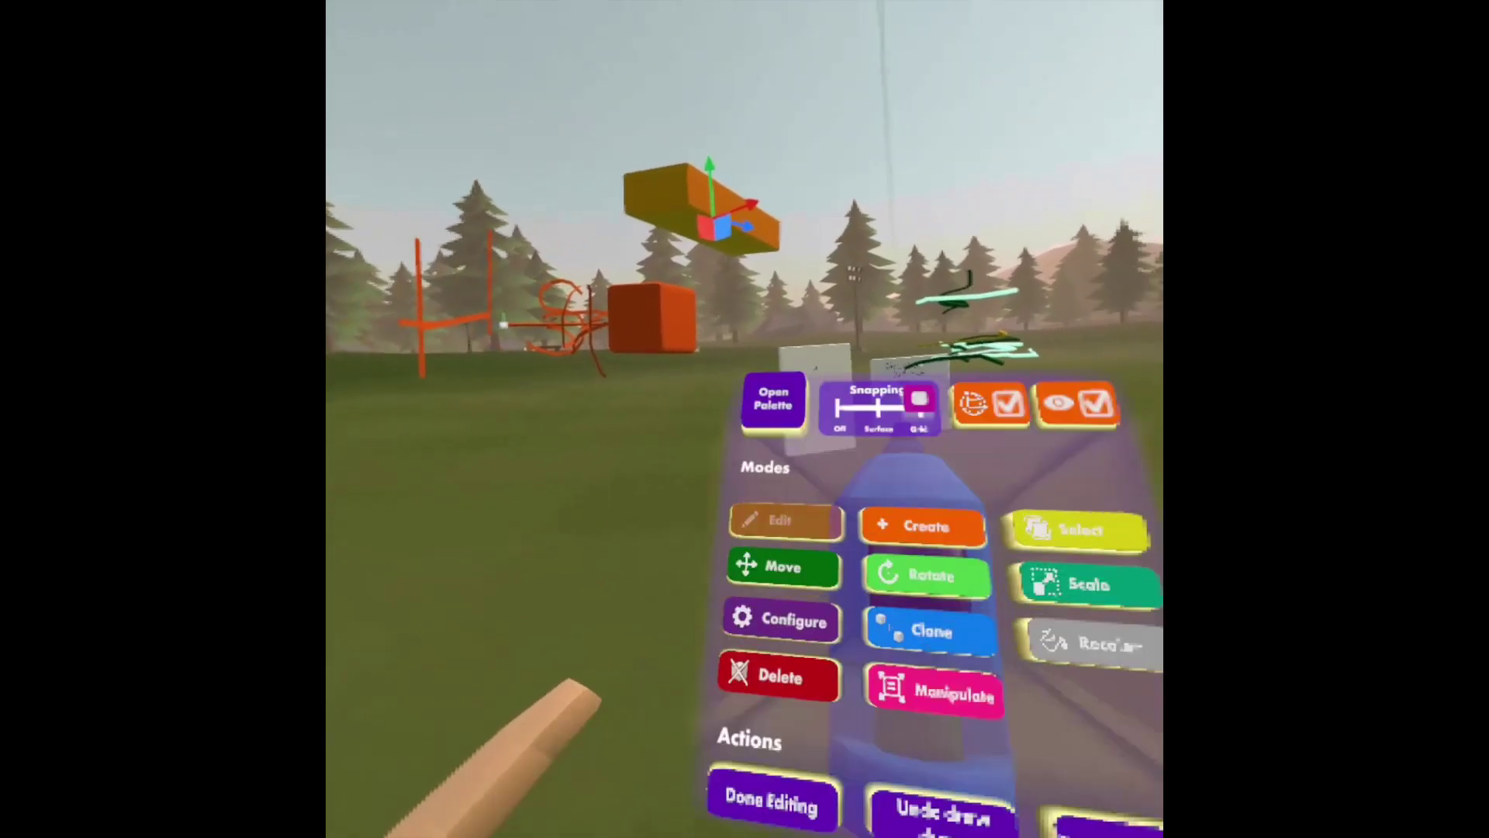
pyautogui.click(948, 554)
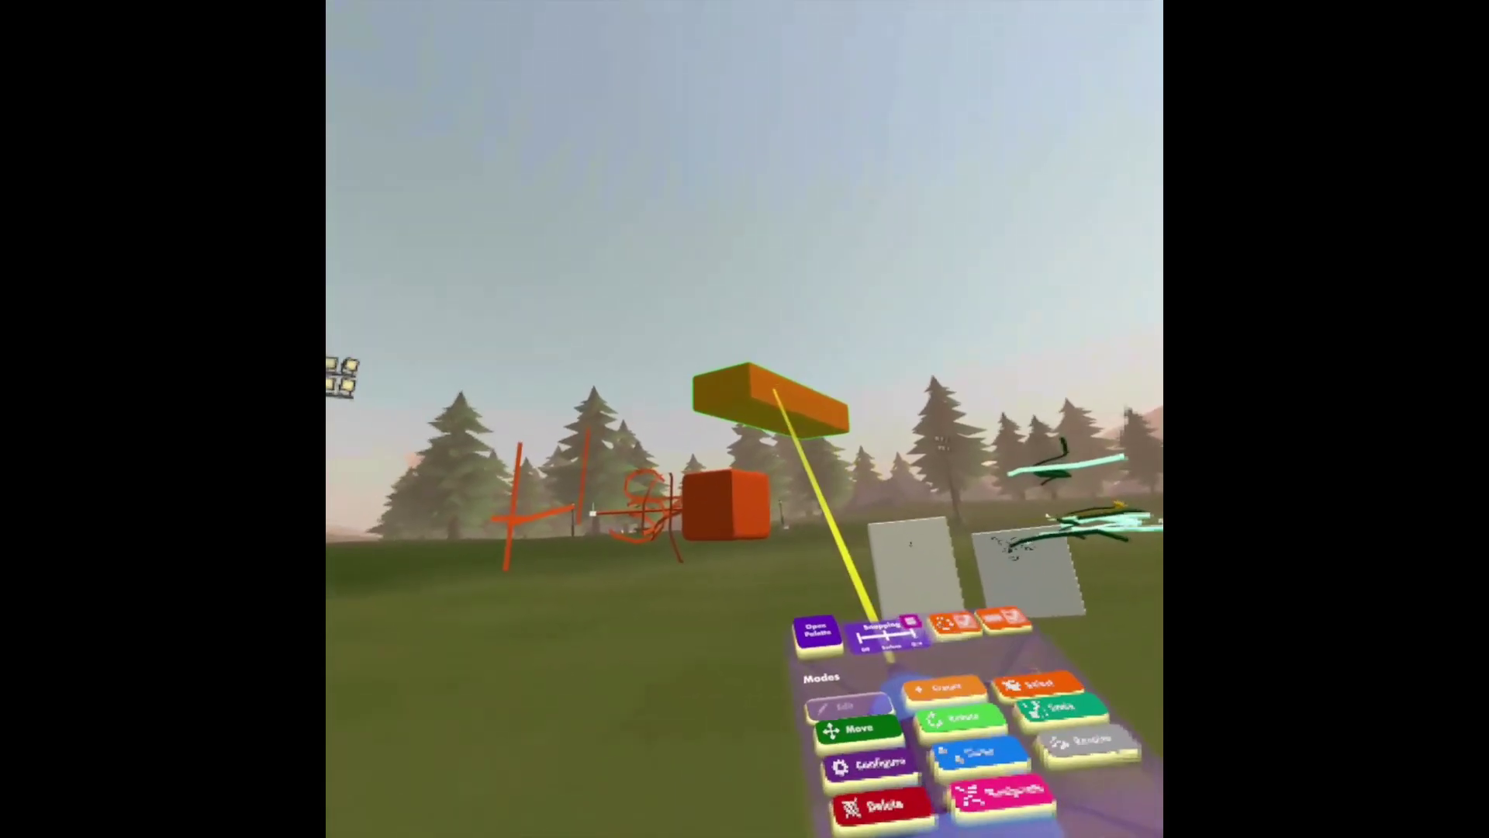
pyautogui.click(763, 389)
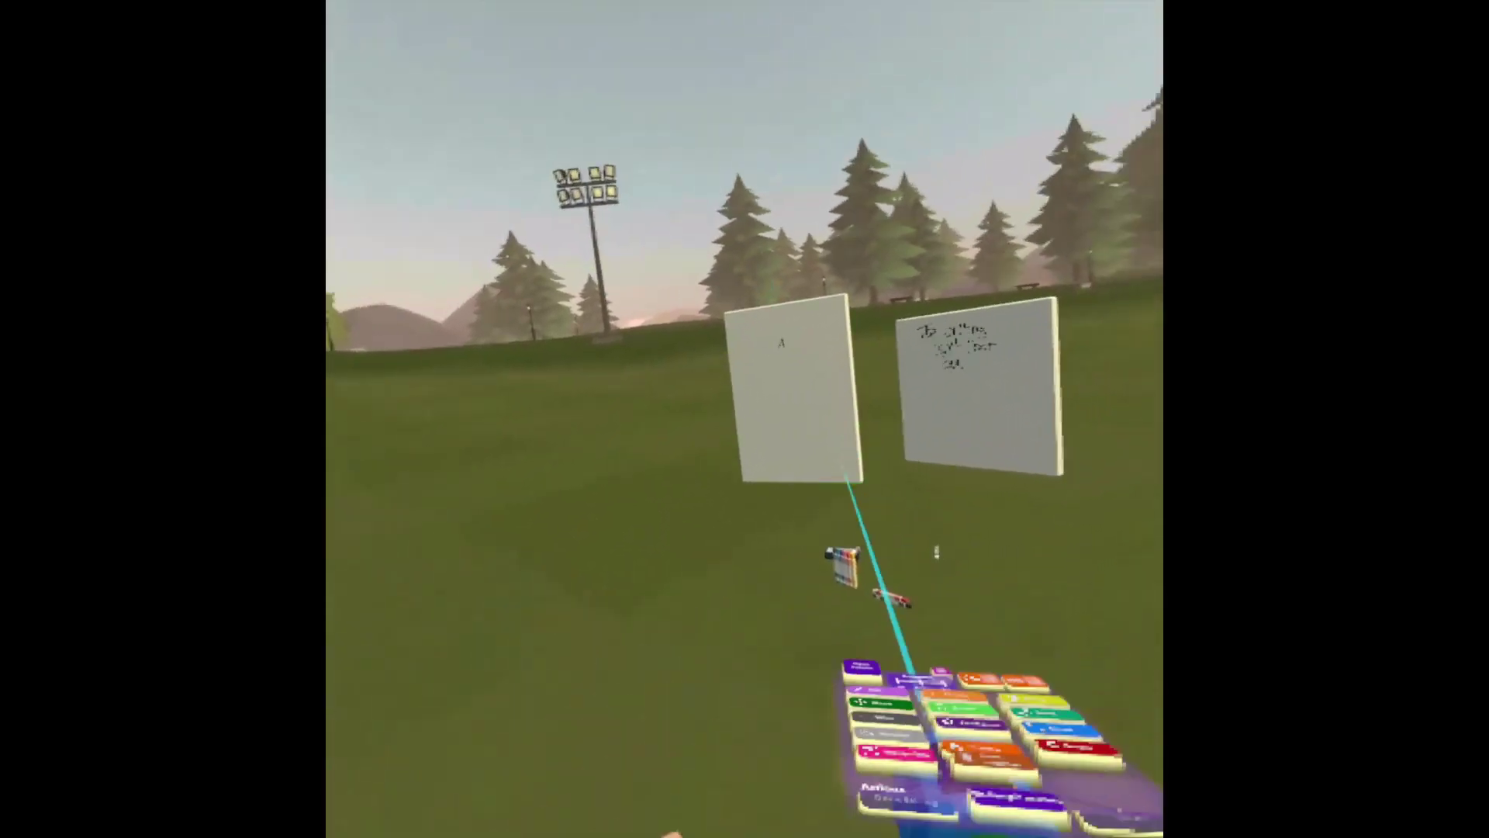
# - Use Freeze mode on the tall art canvas to fix it in place
pyautogui.click(822, 446)
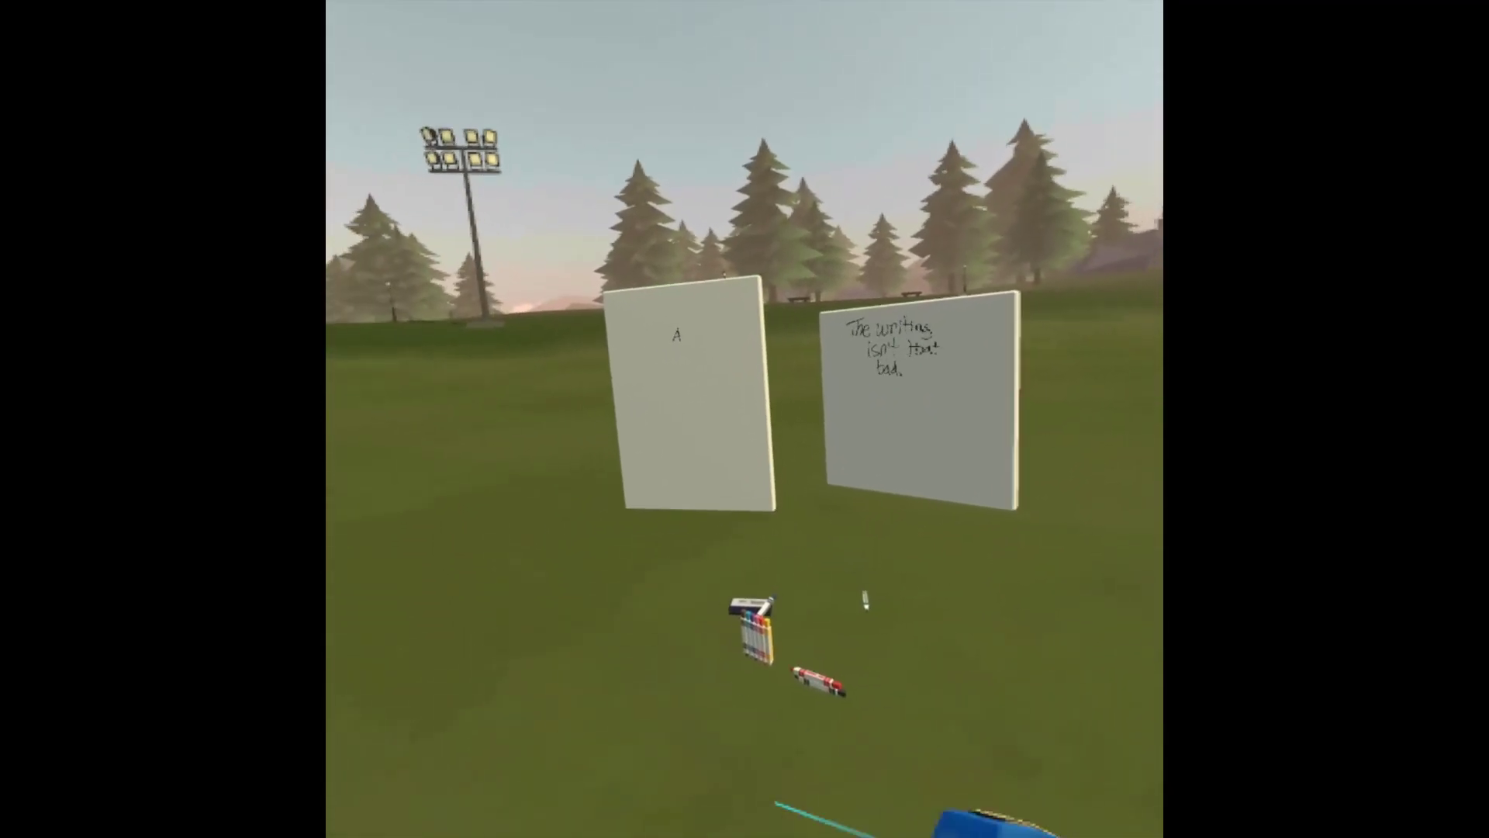
pyautogui.click(781, 555)
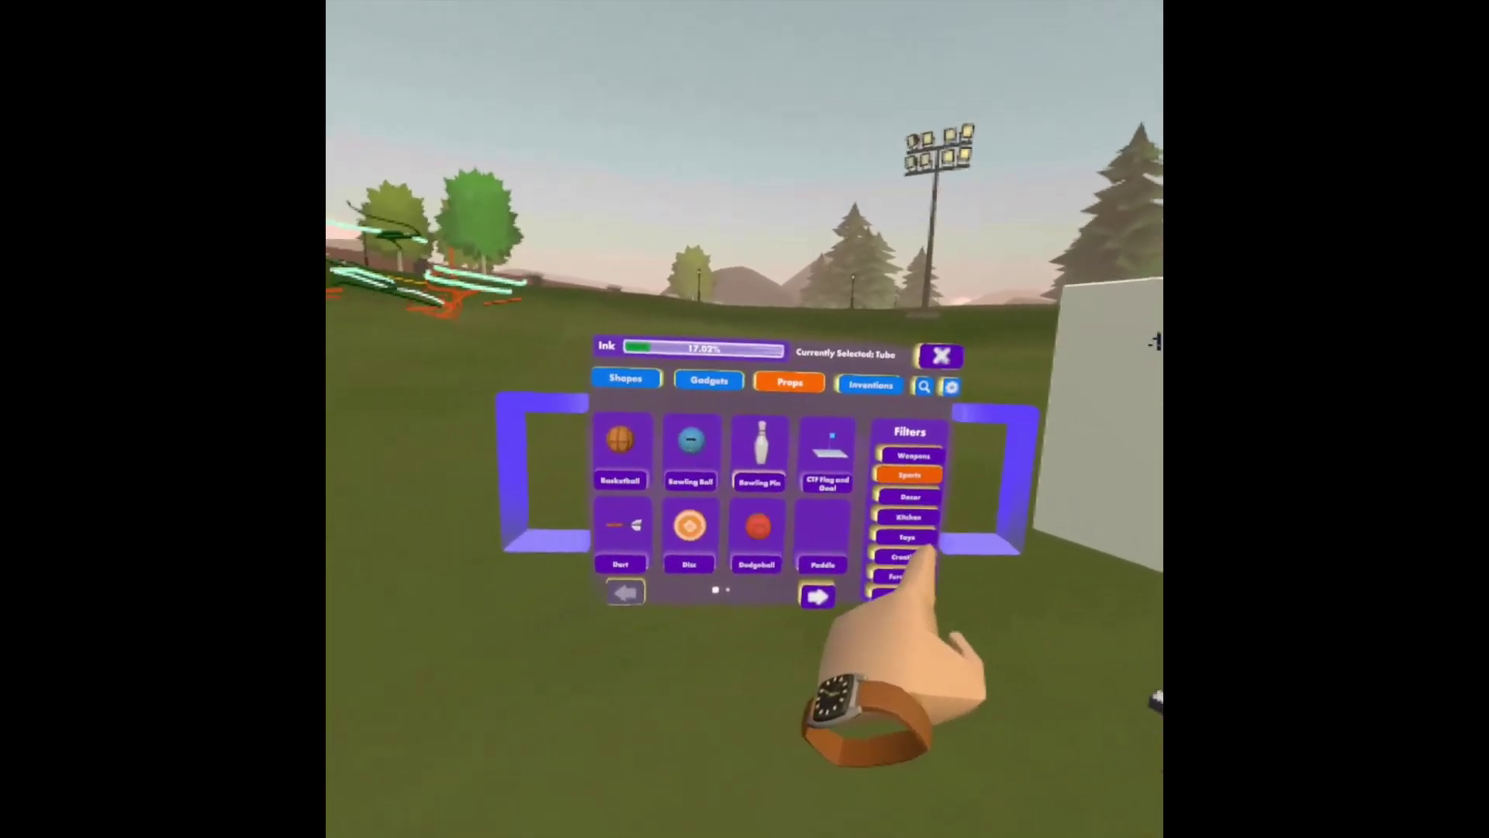
# - Add a Bowling Ball and a Basketball from the Sports props to the park
pyautogui.click(729, 481)
pyautogui.click(781, 539)
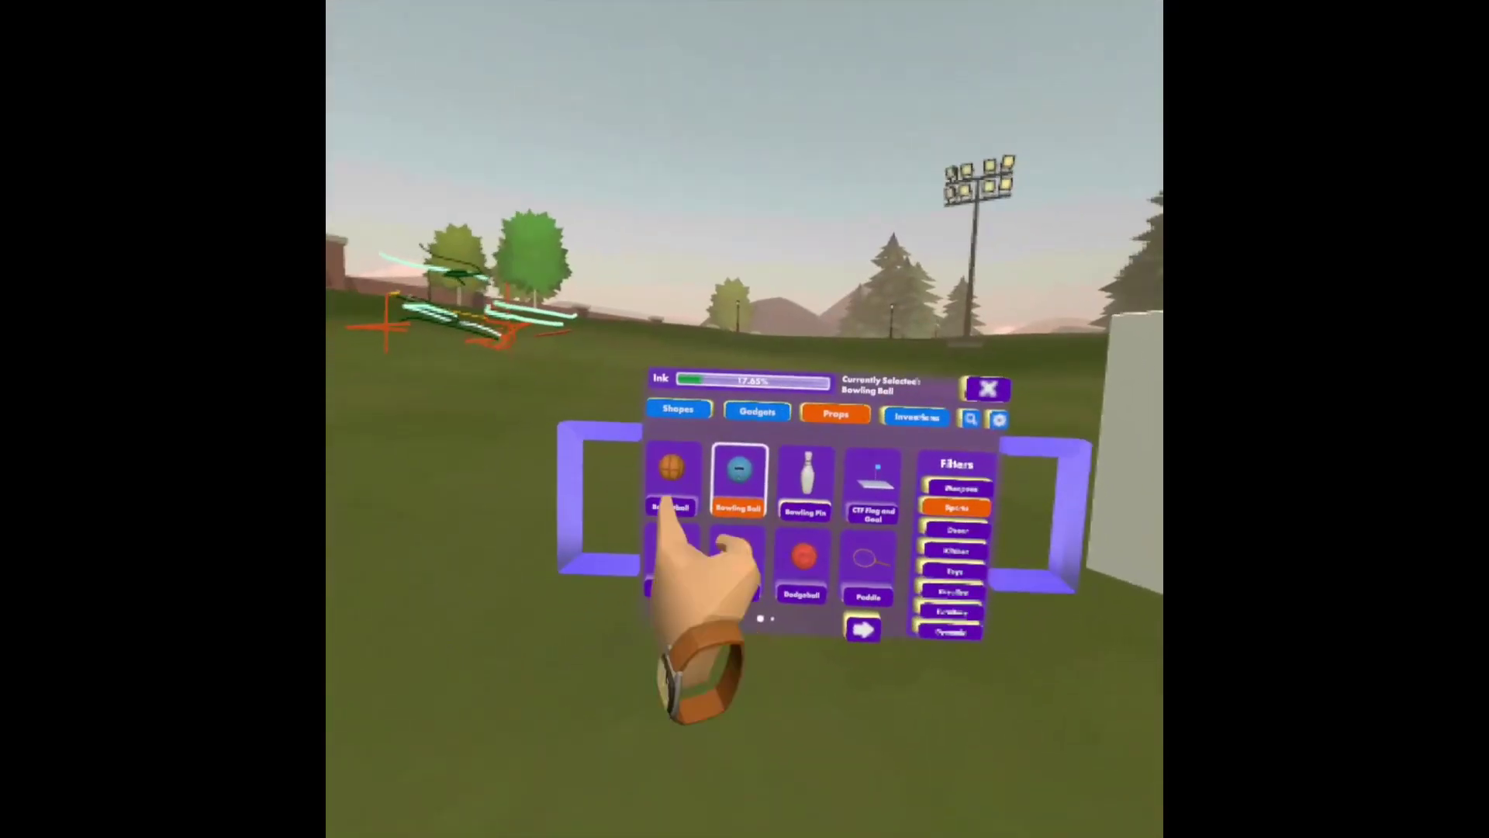
pyautogui.click(670, 489)
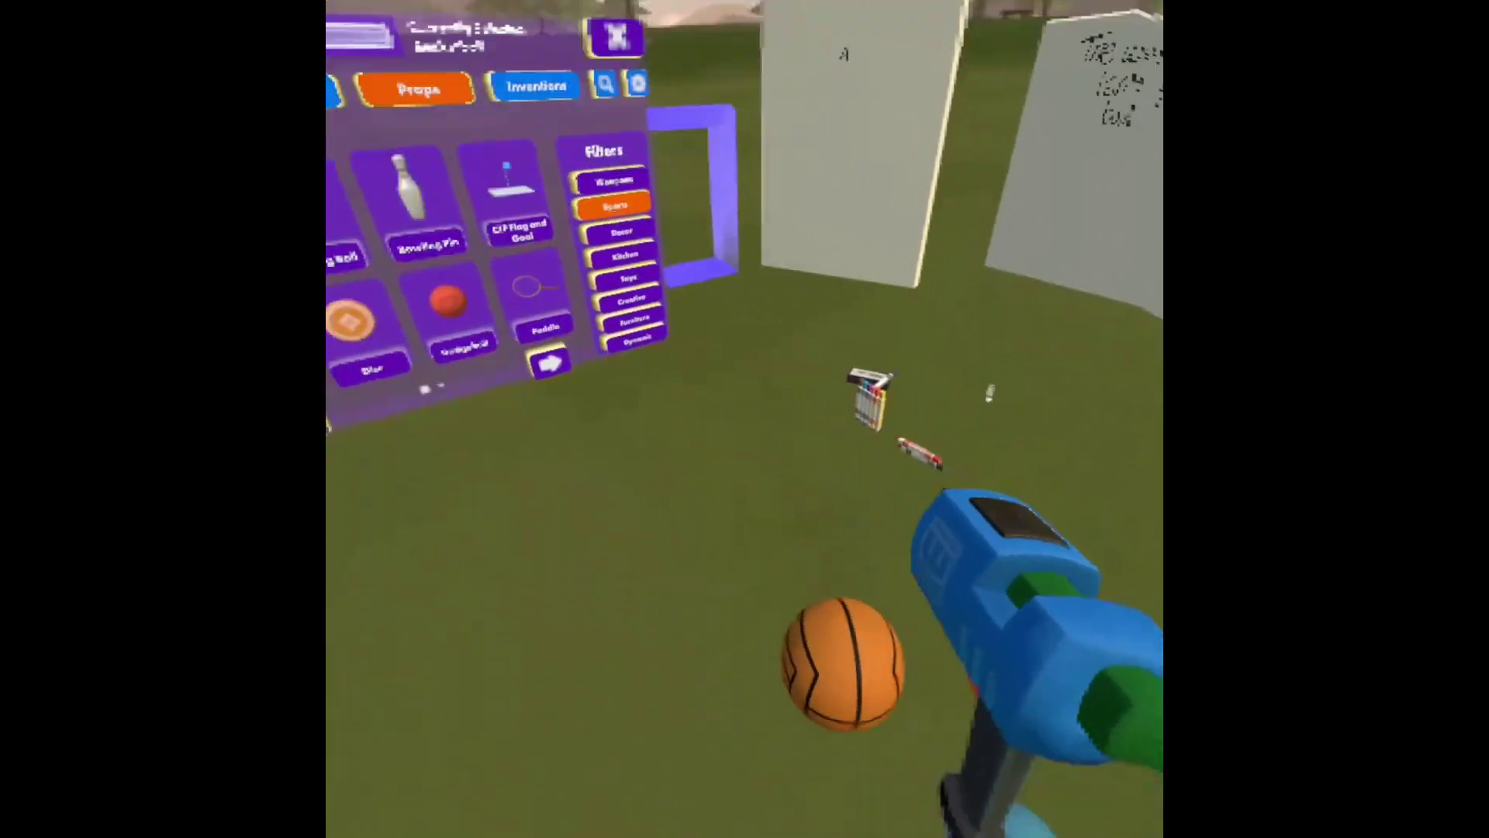